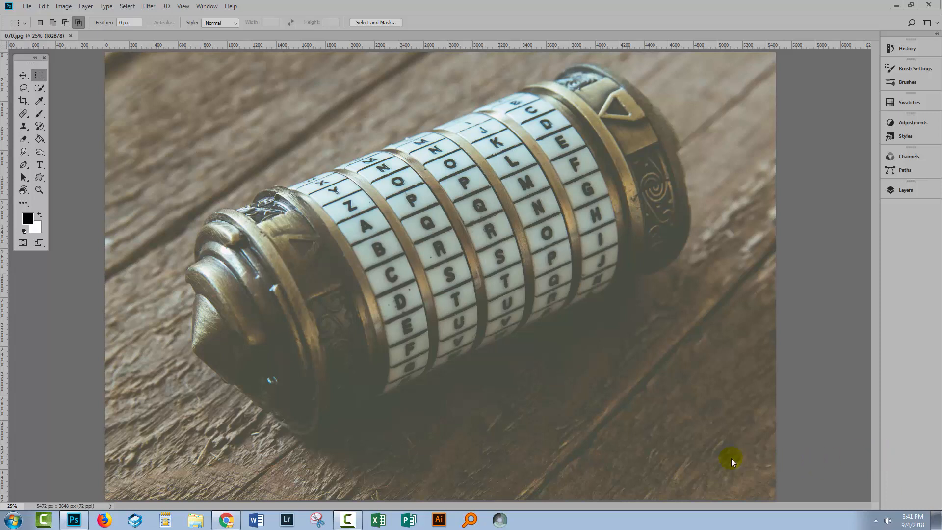
- Switch to Chrome, look through the 70 Modern Vintage Images product page and its photo previews, and return to Photoshop
{"action": "left_click", "coordinate": [219, 522]}
{"action": "scroll", "coordinate": [813, 210], "scroll_direction": "up", "scroll_amount": 4}
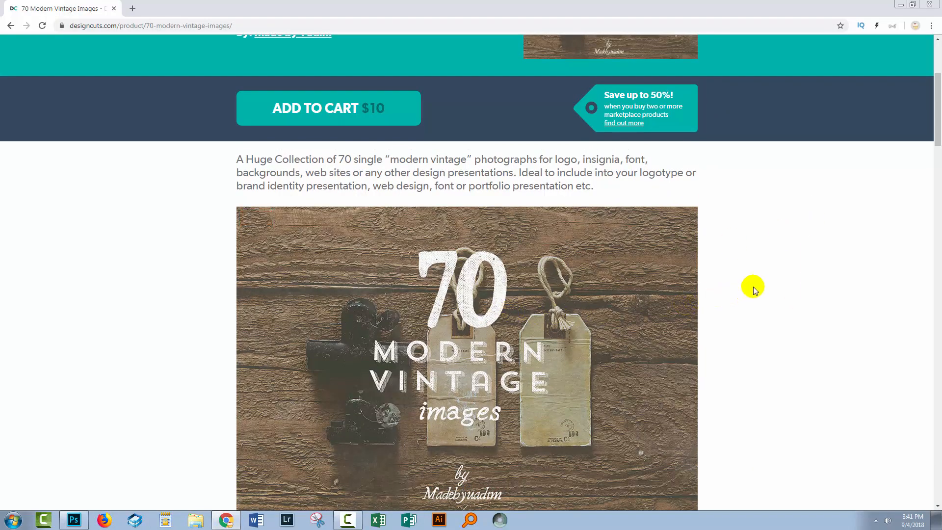
{"action": "scroll", "coordinate": [753, 287], "scroll_direction": "down", "scroll_amount": 13}
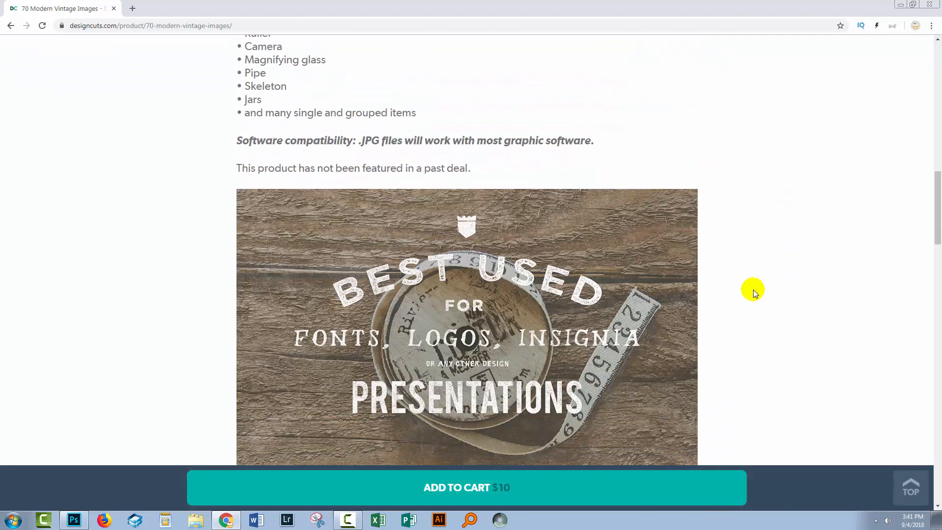
{"action": "scroll", "coordinate": [753, 290], "scroll_direction": "down", "scroll_amount": 10}
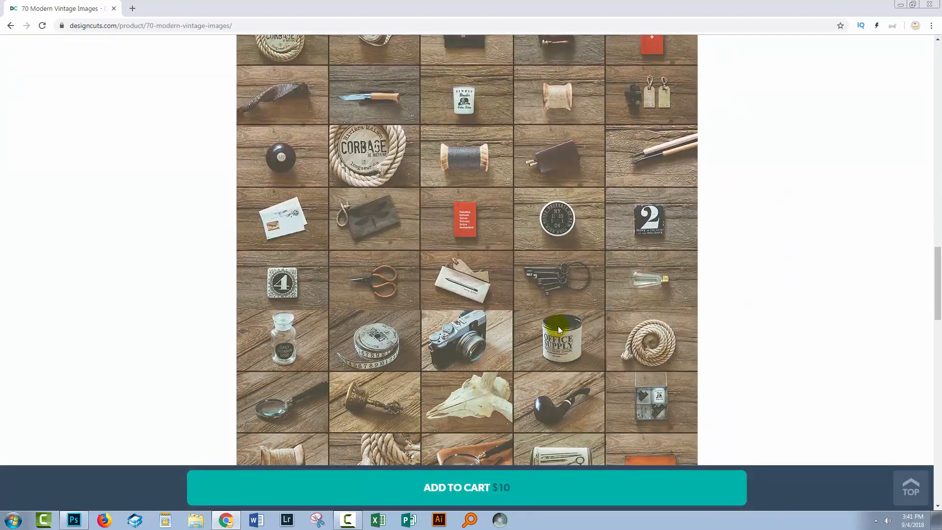
{"action": "scroll", "coordinate": [770, 283], "scroll_direction": "down", "scroll_amount": 1}
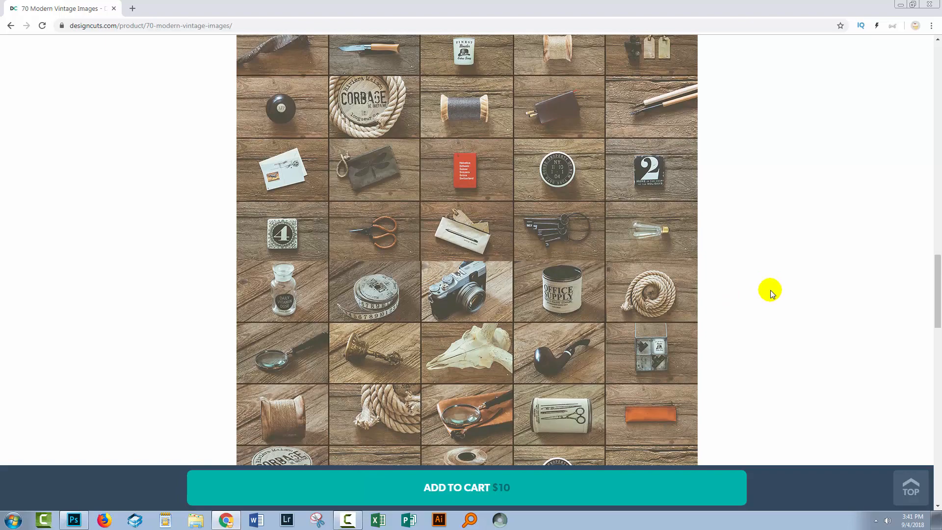
{"action": "scroll", "coordinate": [771, 286], "scroll_direction": "down", "scroll_amount": 4}
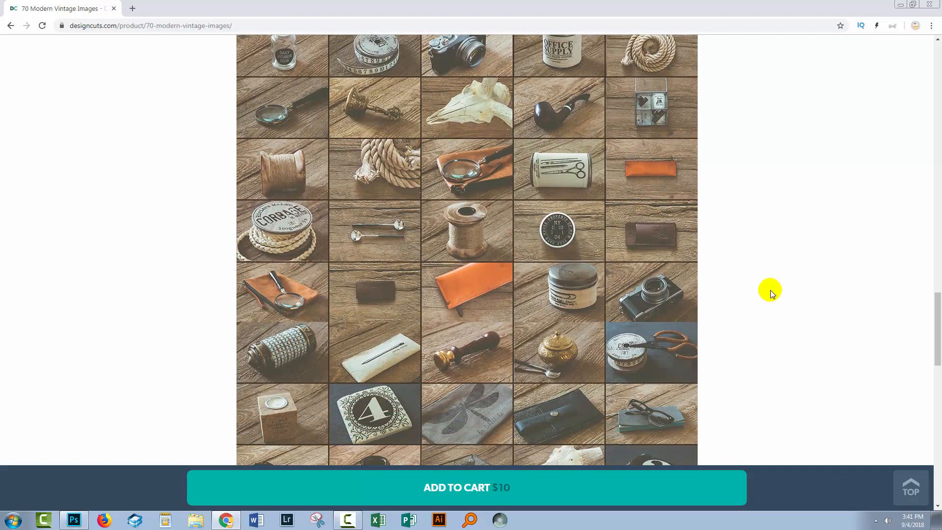
{"action": "scroll", "coordinate": [771, 293], "scroll_direction": "up", "scroll_amount": 15}
{"action": "scroll", "coordinate": [771, 292], "scroll_direction": "up", "scroll_amount": 2}
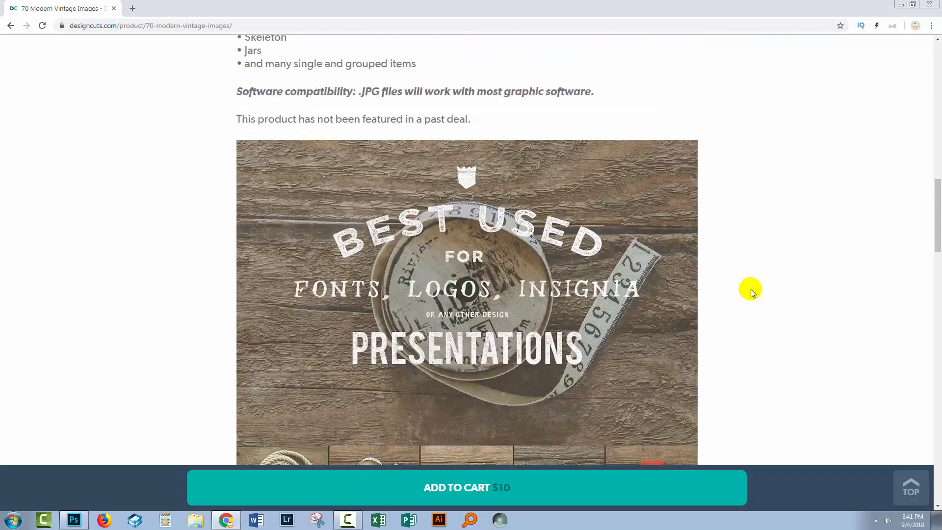
{"action": "left_click", "coordinate": [74, 520]}
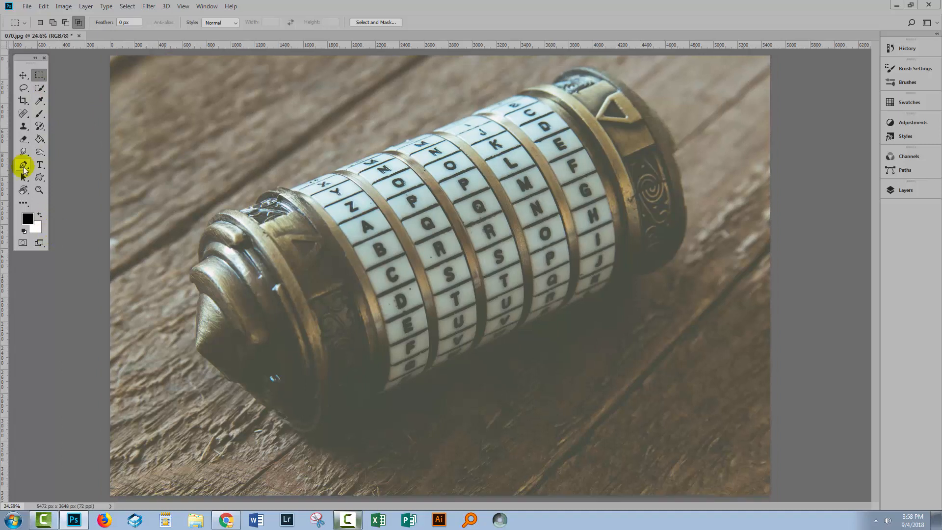
- Start a Pen tool path at the cylinder's near end rim and curve it over the adjacent collar to the first letter ring
{"action": "left_click", "coordinate": [22, 166]}
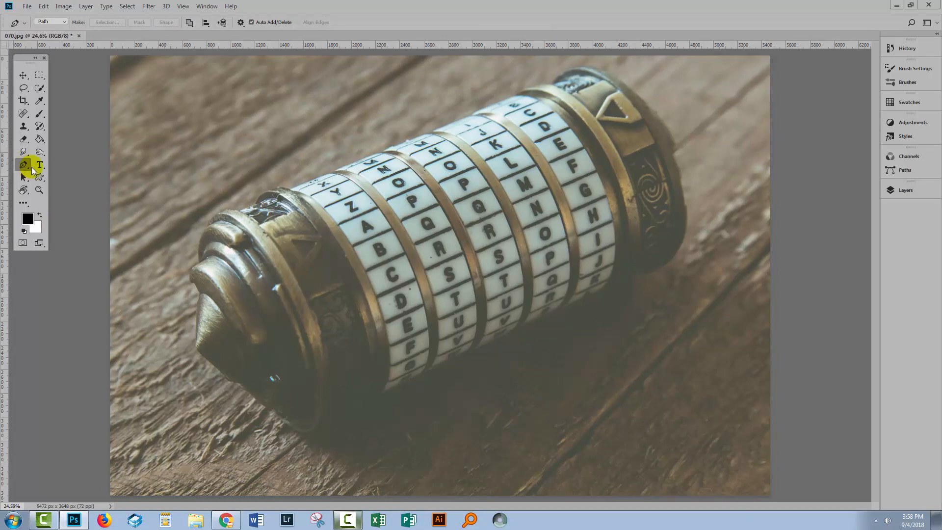
{"action": "key", "text": "z"}
{"action": "left_click_drag", "start_coordinate": [196, 183], "coordinate": [242, 282]}
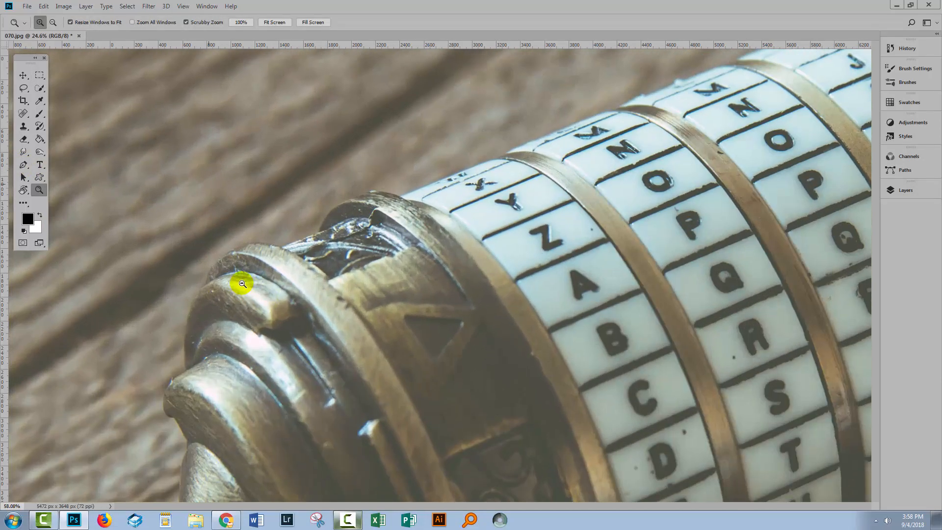
{"action": "key", "text": "space"}
{"action": "left_click_drag", "start_coordinate": [389, 225], "coordinate": [217, 305]}
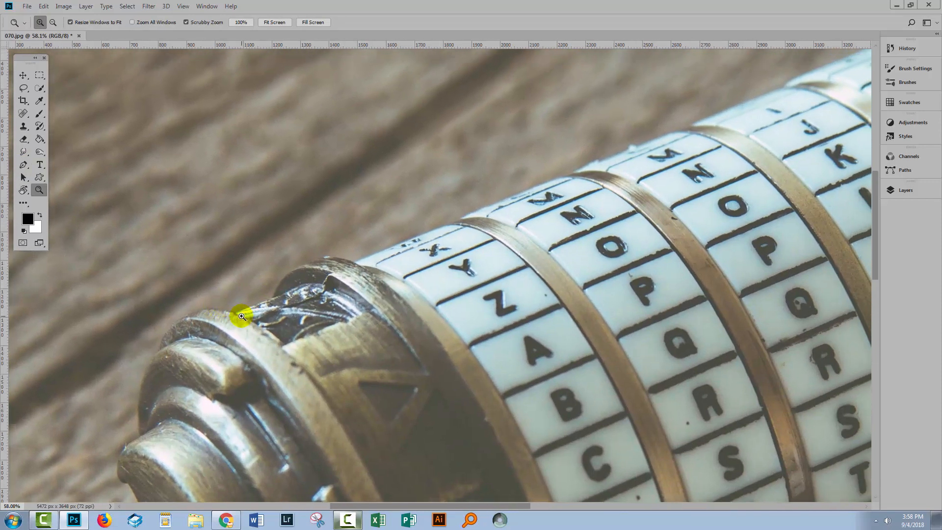
{"action": "left_click", "coordinate": [22, 166]}
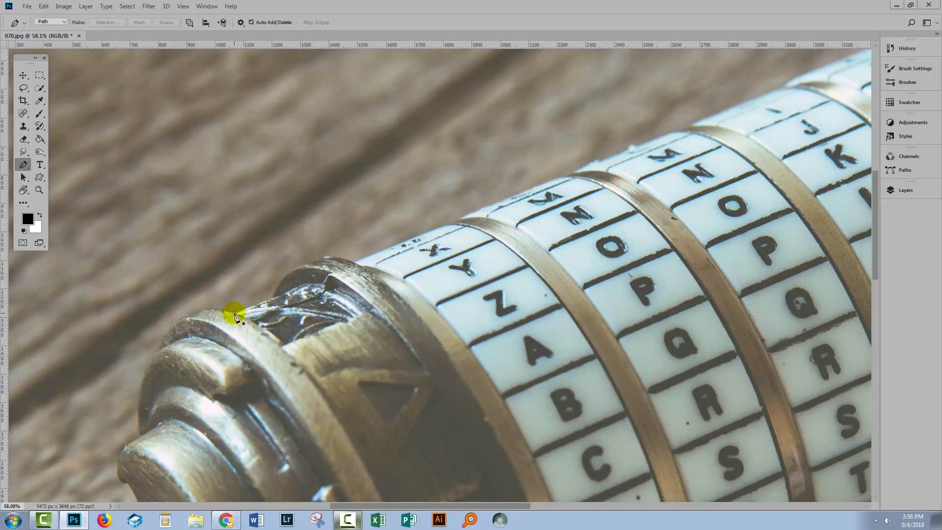
{"action": "left_click_drag", "start_coordinate": [234, 312], "coordinate": [244, 309]}
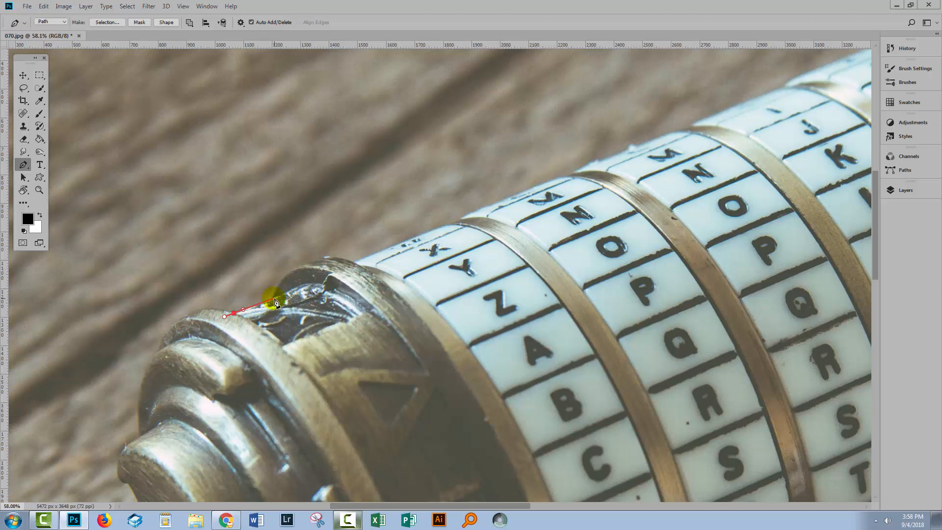
{"action": "left_click_drag", "start_coordinate": [268, 312], "coordinate": [277, 284]}
{"action": "left_click_drag", "start_coordinate": [268, 313], "coordinate": [264, 306]}
{"action": "left_click_drag", "start_coordinate": [354, 264], "coordinate": [412, 279]}
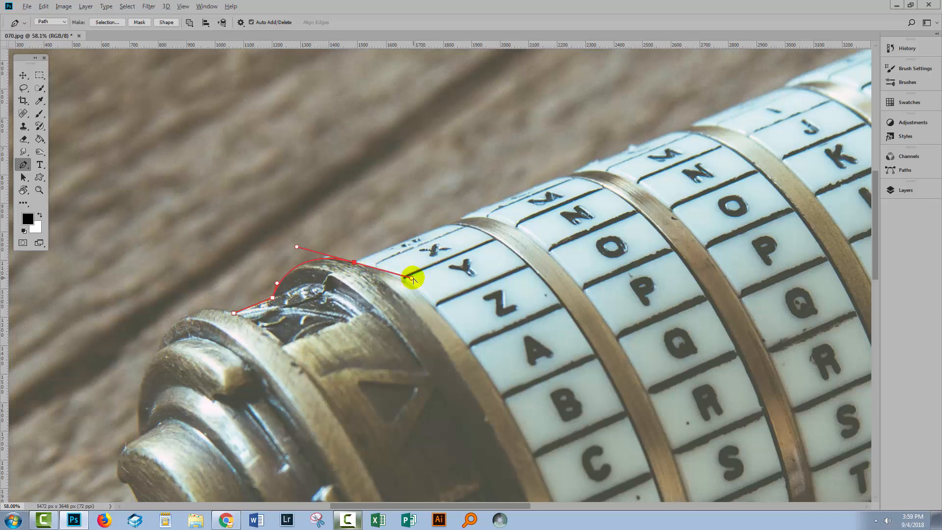
{"action": "left_click_drag", "start_coordinate": [411, 278], "coordinate": [414, 238]}
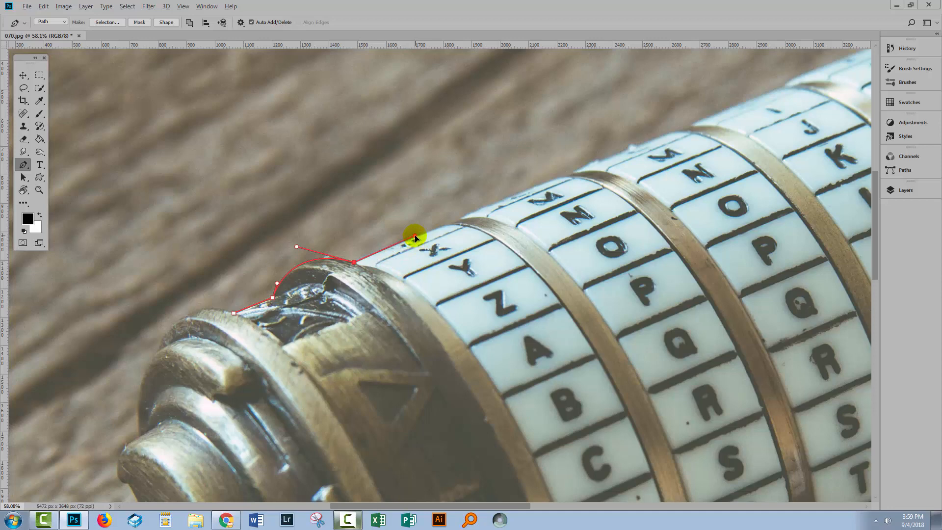
- Continue the path along the upper edge of the first two letter rings, placing anchors at the brass bands
{"action": "left_click", "coordinate": [460, 219]}
{"action": "left_click_drag", "start_coordinate": [460, 220], "coordinate": [465, 216]}
{"action": "left_click", "coordinate": [569, 177]}
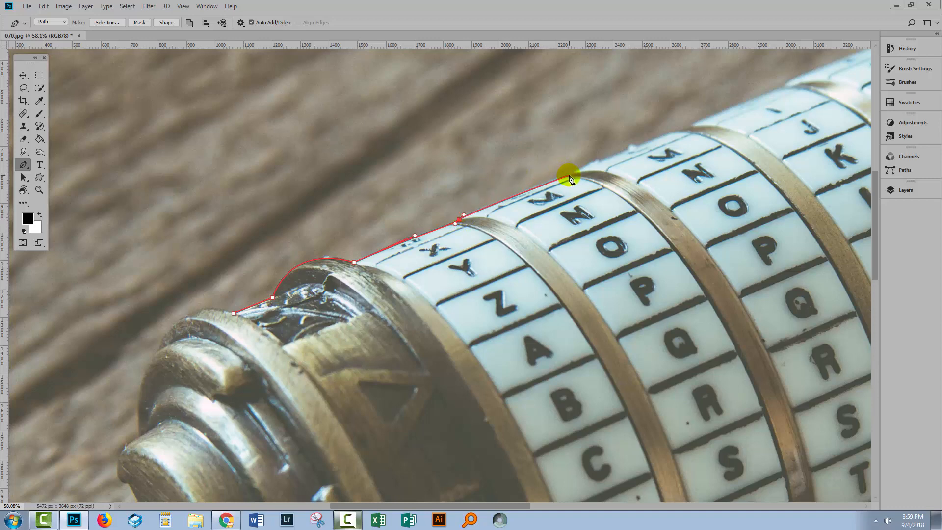
{"action": "left_click_drag", "start_coordinate": [567, 174], "coordinate": [572, 172]}
- Extend the path along the remaining letter rings, placing anchors at each brass band up to the wide far collar
{"action": "key", "text": "space"}
{"action": "left_click_drag", "start_coordinate": [641, 166], "coordinate": [307, 296]}
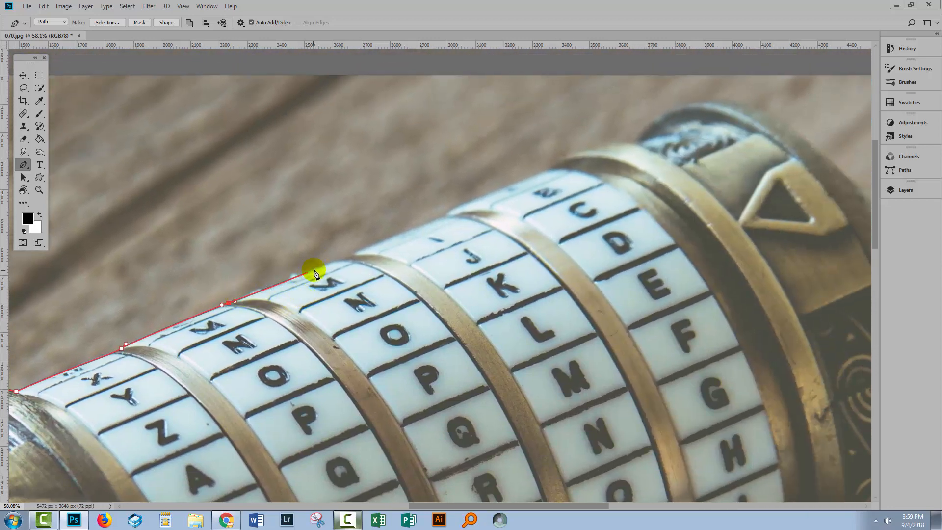
{"action": "left_click_drag", "start_coordinate": [350, 255], "coordinate": [358, 254]}
{"action": "left_click_drag", "start_coordinate": [356, 251], "coordinate": [357, 251]}
{"action": "left_click", "coordinate": [444, 216]}
{"action": "left_click_drag", "start_coordinate": [445, 217], "coordinate": [434, 221]}
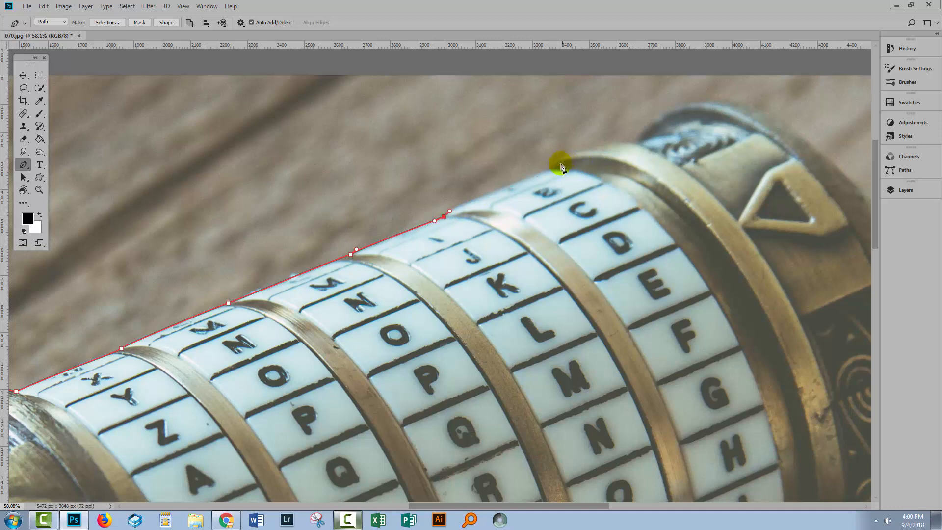
{"action": "left_click_drag", "start_coordinate": [549, 169], "coordinate": [554, 166]}
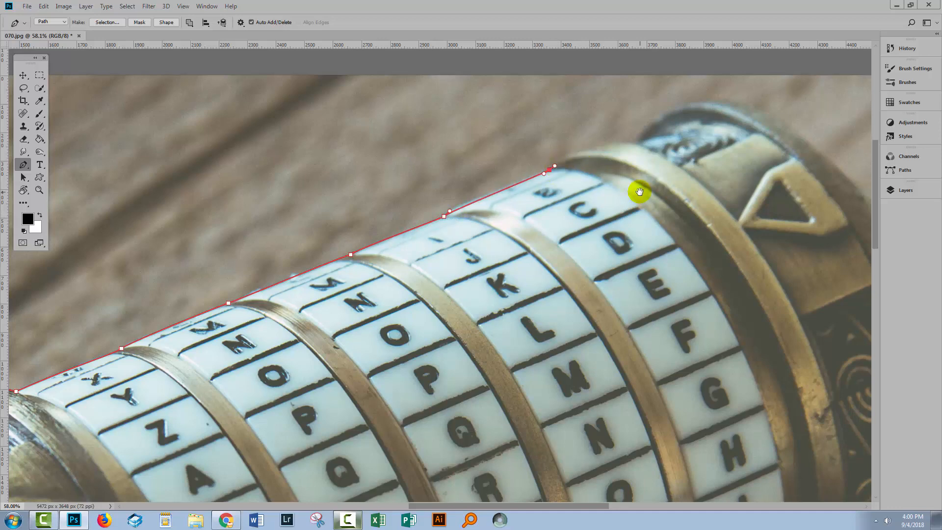
- Curve the path over the far collar and around the end cap, repositioning the last anchor to fit the cap's edge
{"action": "left_click_drag", "start_coordinate": [639, 191], "coordinate": [315, 227]}
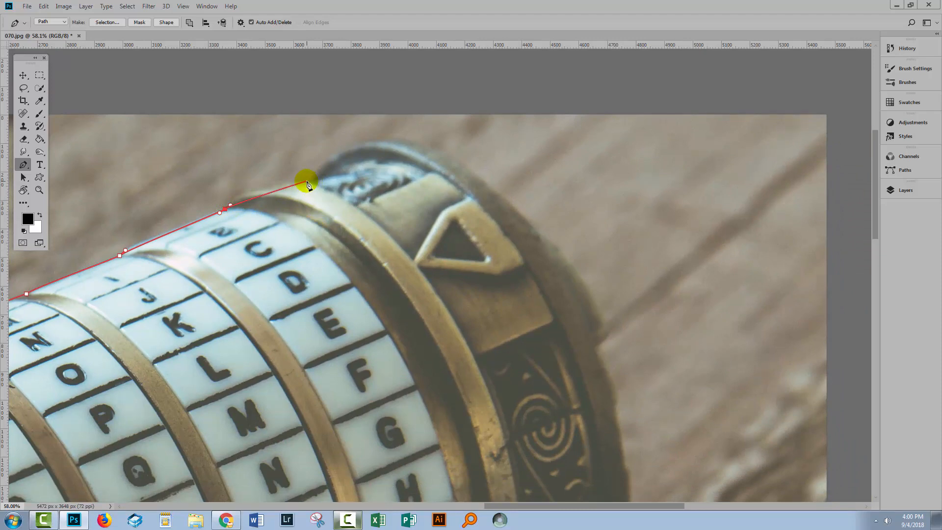
{"action": "left_click_drag", "start_coordinate": [307, 182], "coordinate": [340, 140]}
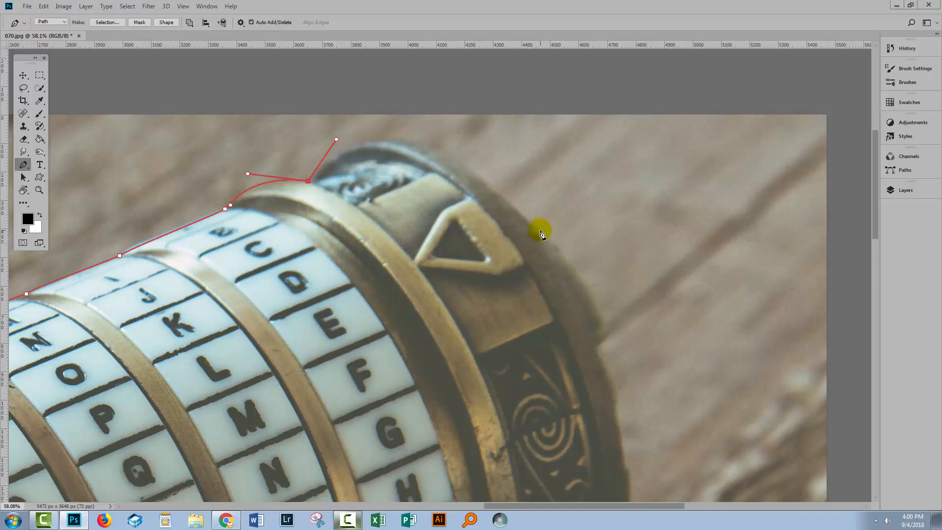
{"action": "left_click_drag", "start_coordinate": [540, 229], "coordinate": [647, 371]}
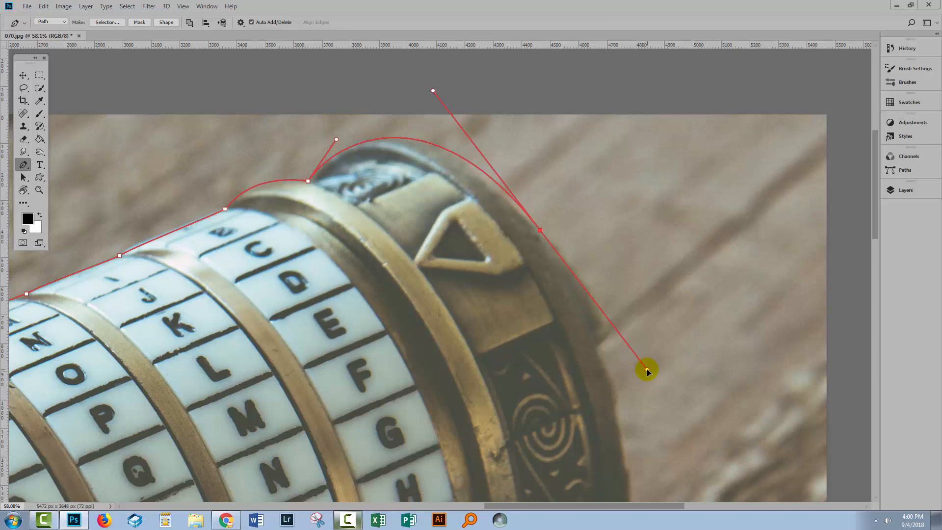
{"action": "left_click_drag", "start_coordinate": [646, 371], "coordinate": [646, 370]}
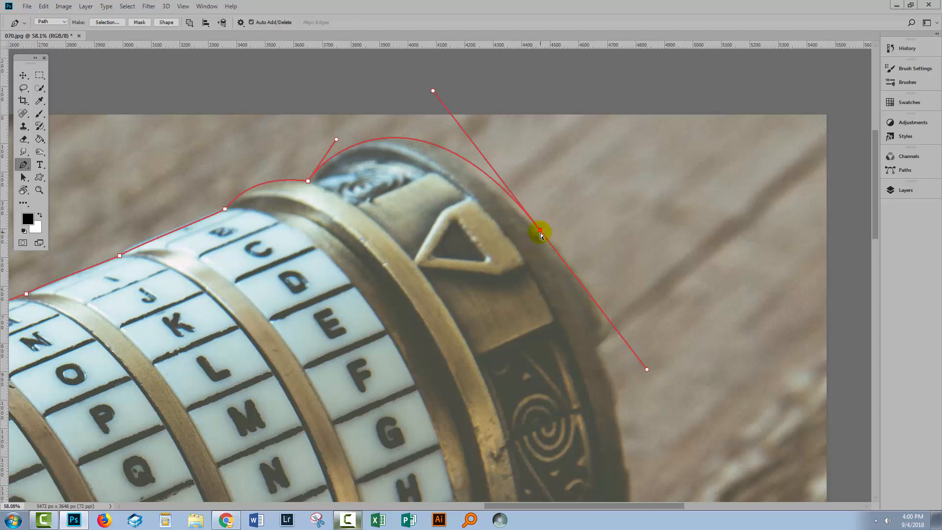
{"action": "left_click_drag", "start_coordinate": [540, 233], "coordinate": [540, 240]}
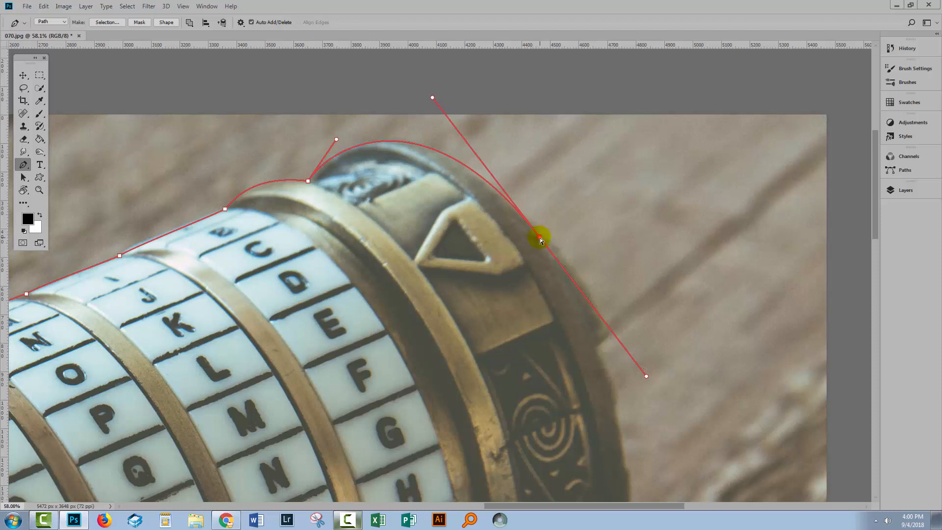
- Adjust the handles of existing anchors along the letter rings and close the path at its starting anchor
{"action": "left_click", "coordinate": [219, 212]}
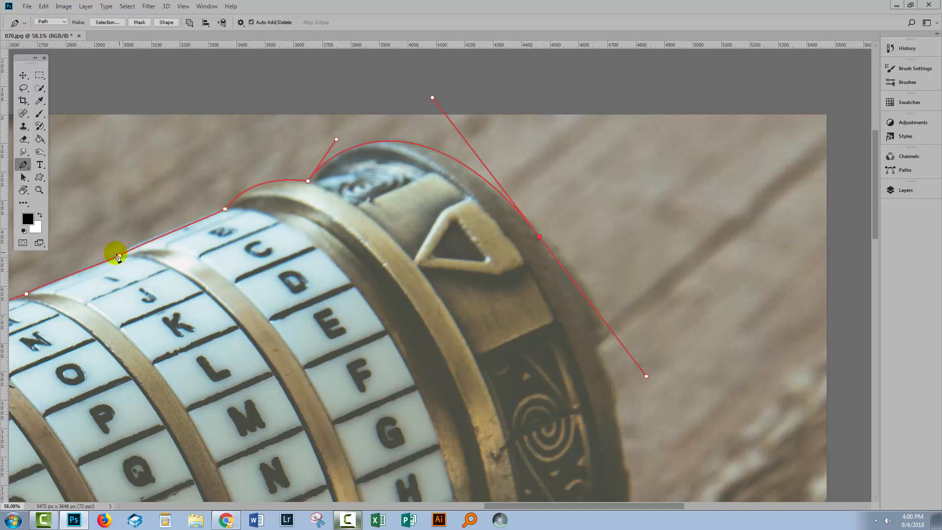
{"action": "left_click_drag", "start_coordinate": [120, 256], "coordinate": [130, 249]}
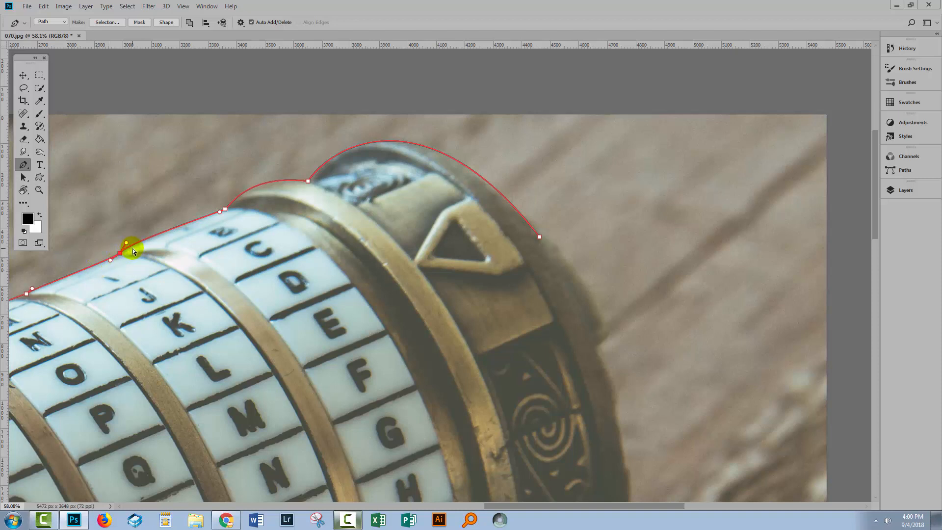
{"action": "left_click_drag", "start_coordinate": [620, 347], "coordinate": [528, 250]}
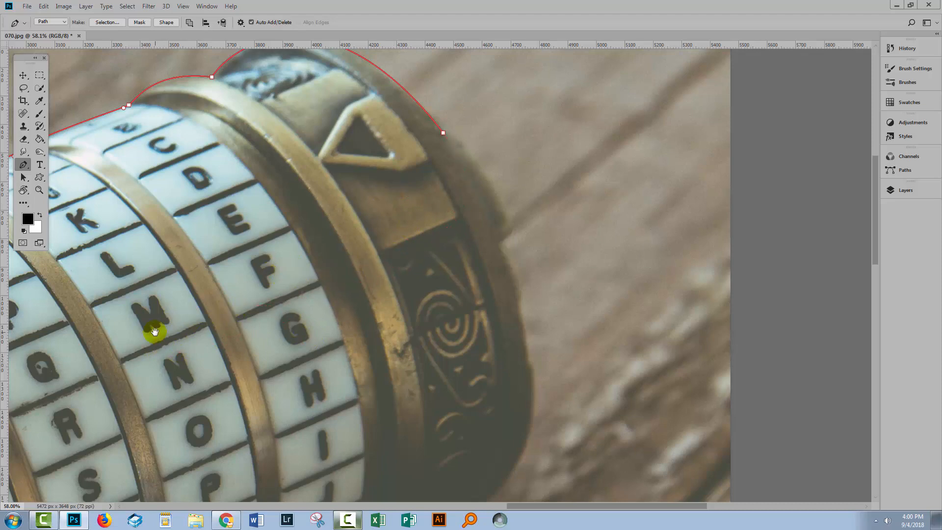
{"action": "left_click_drag", "start_coordinate": [151, 325], "coordinate": [516, 310]}
{"action": "left_click_drag", "start_coordinate": [368, 359], "coordinate": [248, 285]}
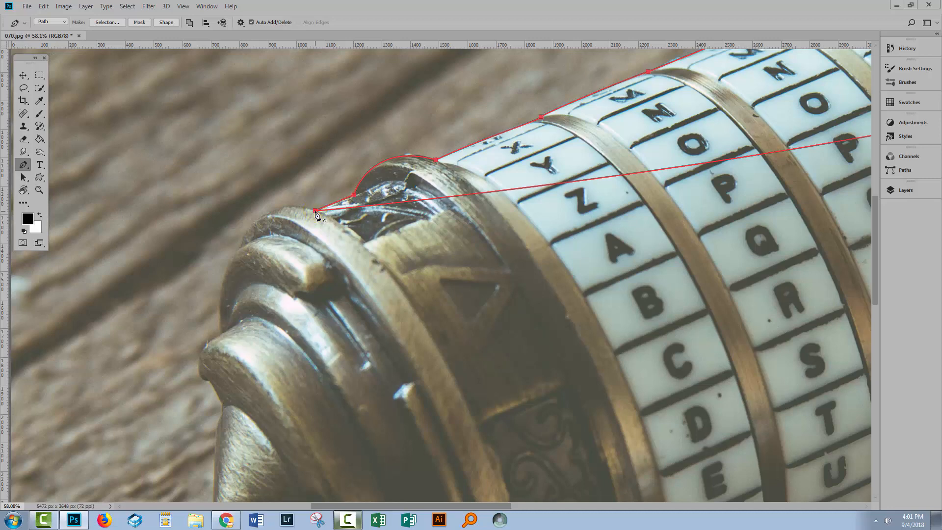
{"action": "left_click", "coordinate": [316, 211]}
- Fine-tune the anchors along the letter rings and near collar with Direct Selection, and save the work path as a new path
{"action": "left_click", "coordinate": [889, 171]}
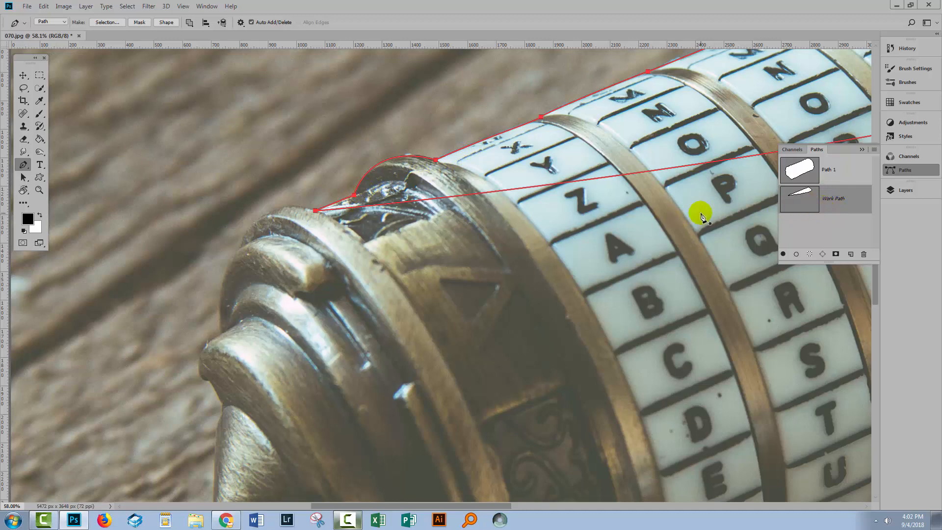
{"action": "left_click_drag", "start_coordinate": [564, 183], "coordinate": [284, 242]}
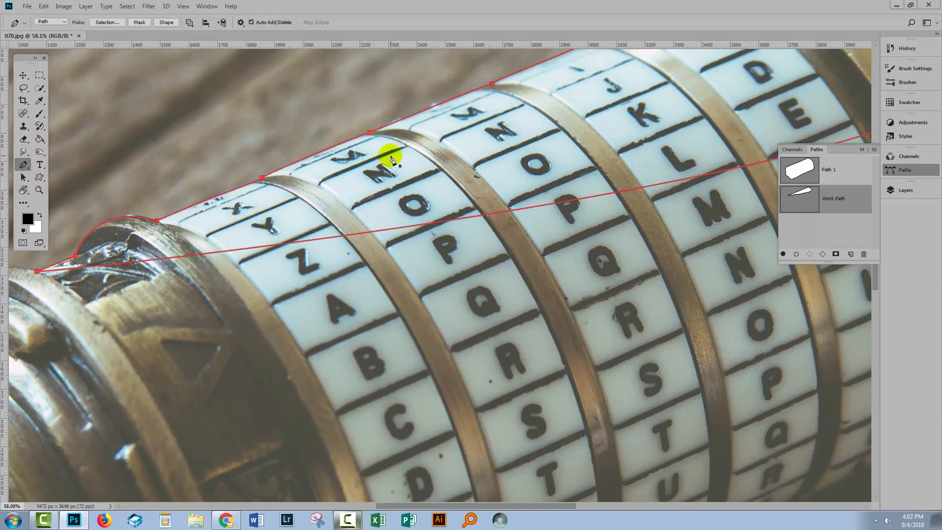
{"action": "left_click", "coordinate": [22, 179]}
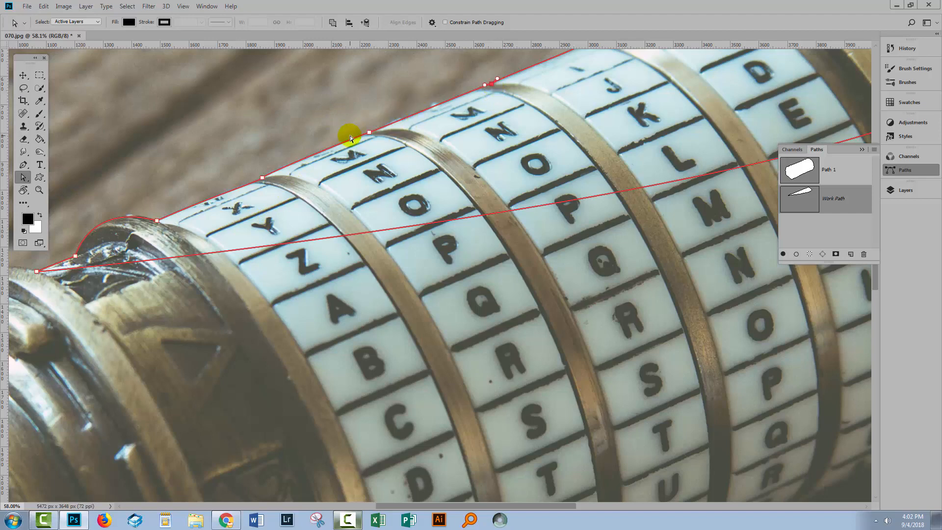
{"action": "left_click", "coordinate": [369, 133]}
{"action": "left_click", "coordinate": [157, 222]}
{"action": "left_click_drag", "start_coordinate": [156, 220], "coordinate": [156, 219]}
{"action": "left_click_drag", "start_coordinate": [854, 199], "coordinate": [850, 254]}
- Activate the saved Path 1 outline around the whole cylinder and show the image's layers
{"action": "left_click", "coordinate": [832, 172]}
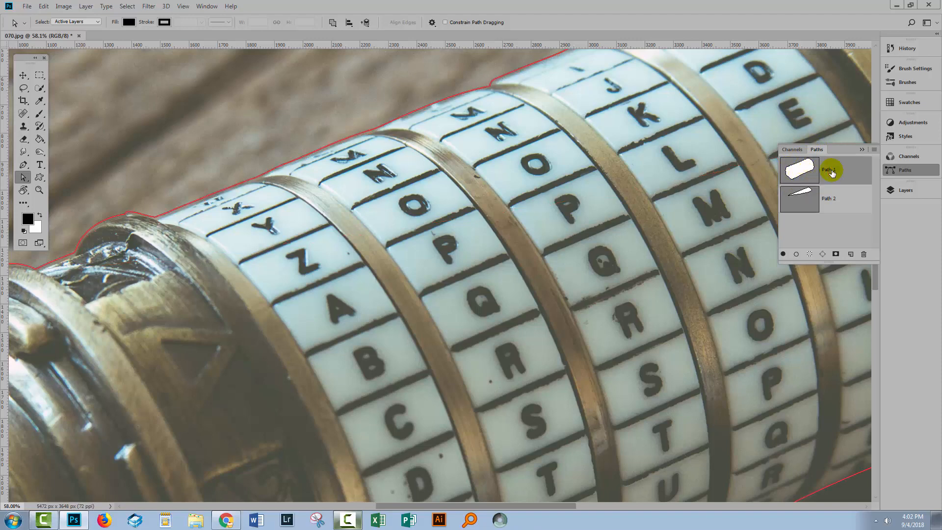
{"action": "key", "text": "ctrl+0"}
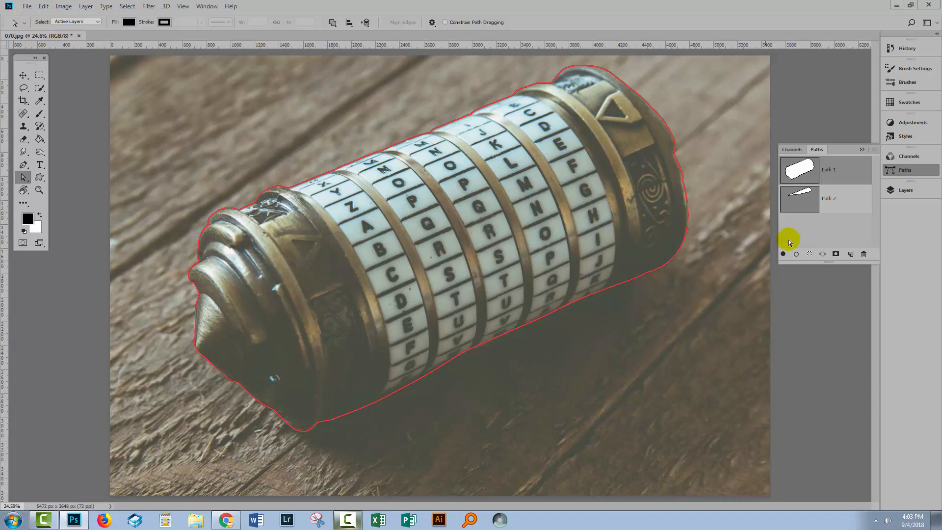
{"action": "left_click", "coordinate": [841, 221]}
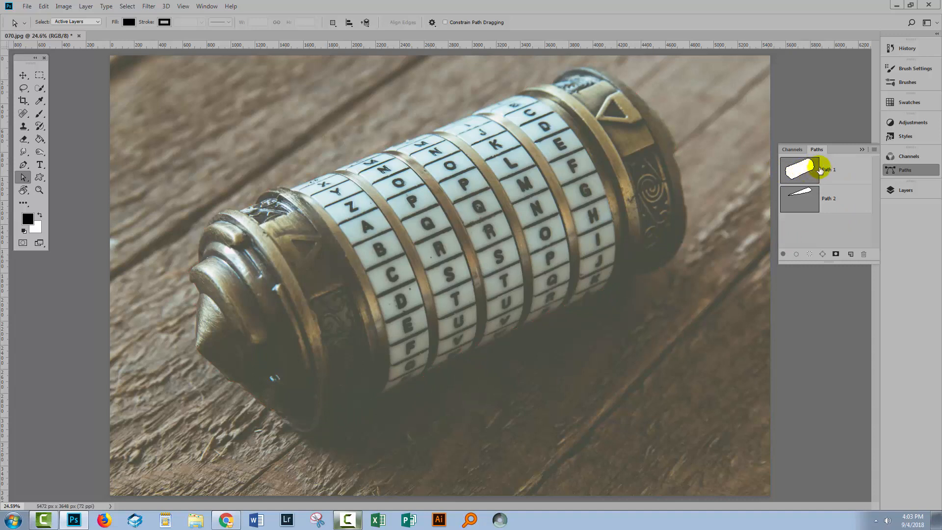
{"action": "left_click", "coordinate": [821, 169]}
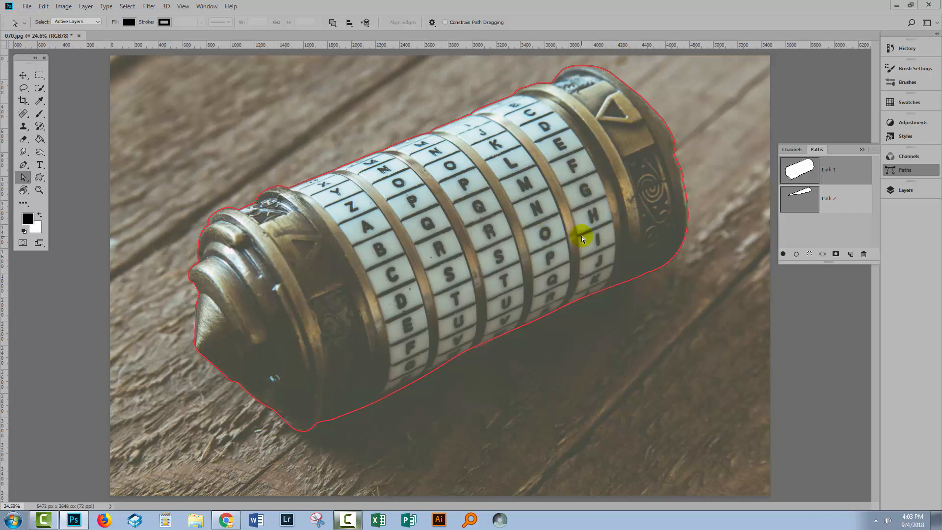
{"action": "left_click", "coordinate": [901, 191]}
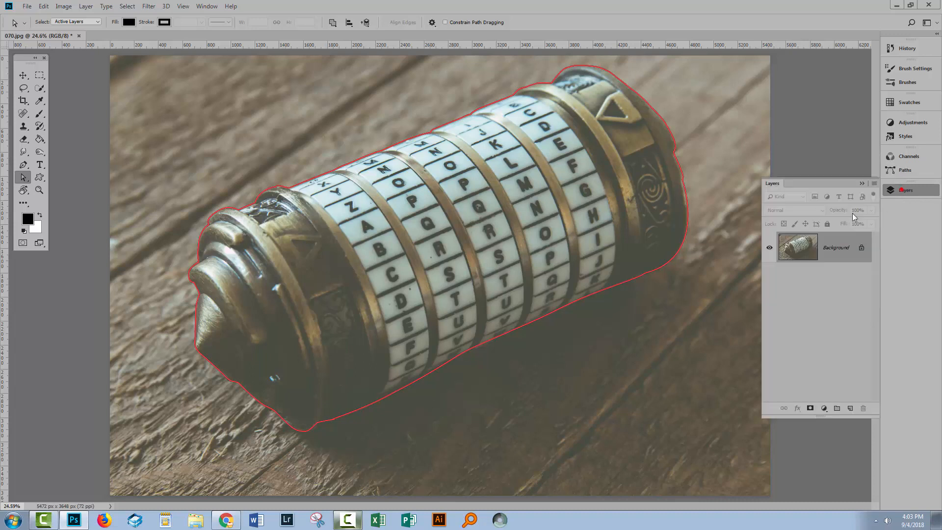
- Unlock the Background layer and hide the wooden background with a vector mask made from the active Path 1
{"action": "left_click", "coordinate": [861, 250]}
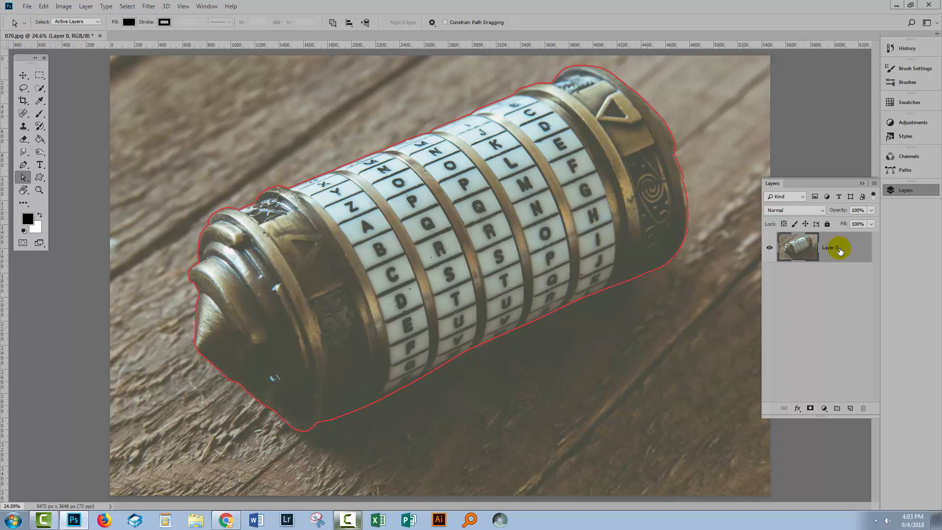
{"action": "left_click", "coordinate": [810, 408]}
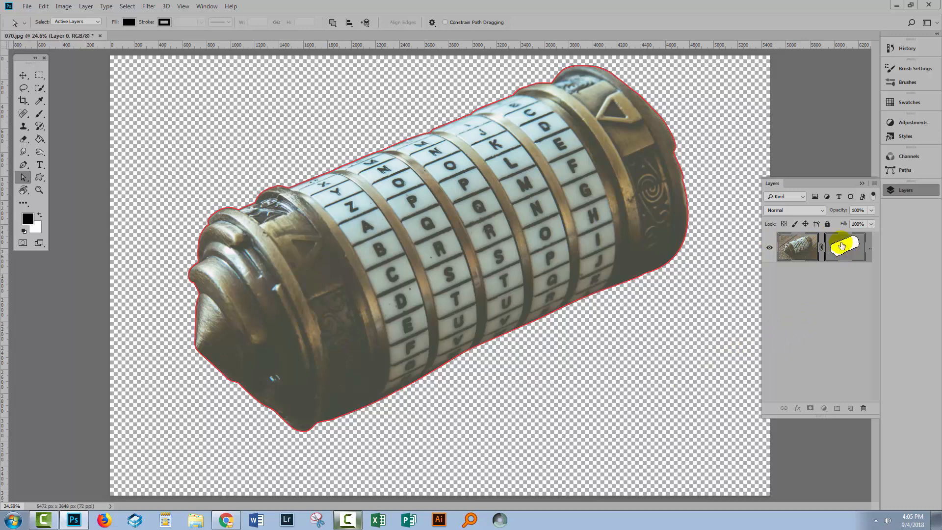
- Delete the vector mask from Layer 0 and load Path 1 as a selection
{"action": "left_click_drag", "start_coordinate": [841, 242], "coordinate": [863, 408]}
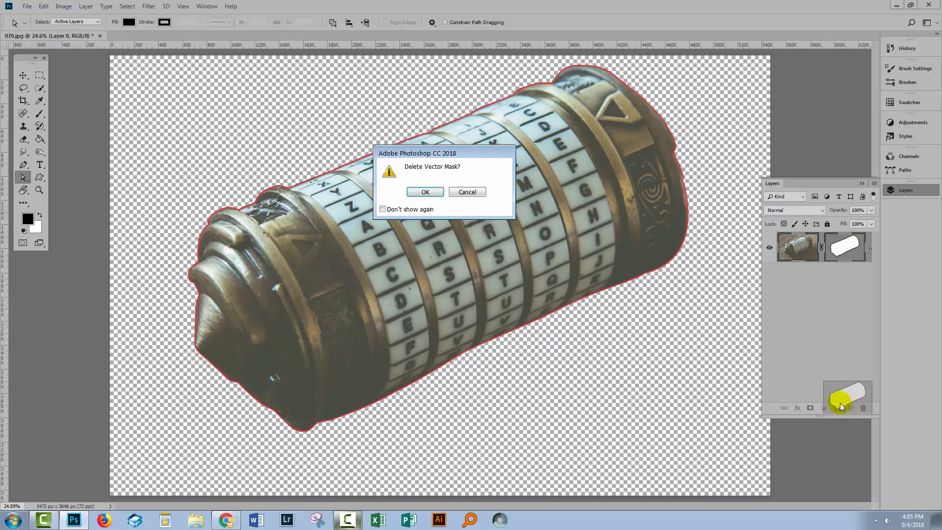
{"action": "left_click", "coordinate": [422, 192]}
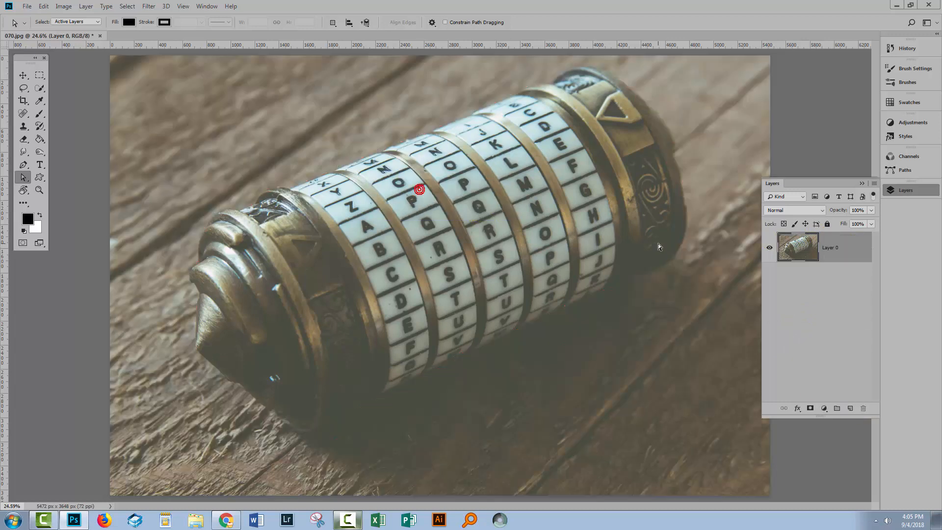
{"action": "left_click", "coordinate": [898, 169]}
{"action": "left_click", "coordinate": [829, 170]}
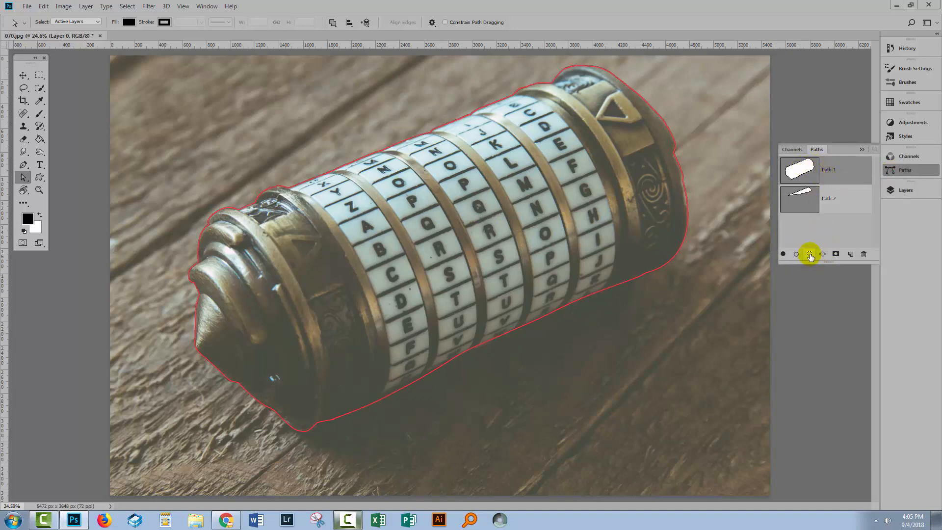
{"action": "left_click", "coordinate": [810, 255]}
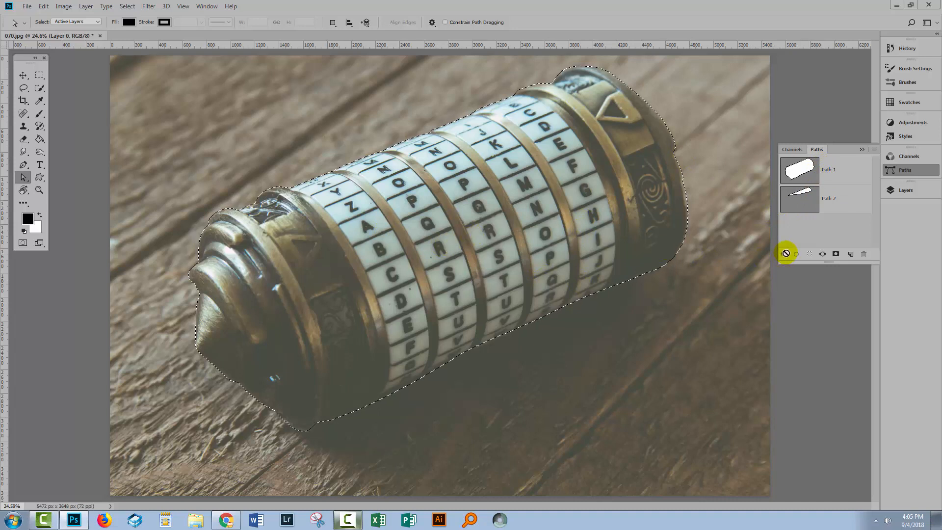
- Add a layer mask to Layer 0 from the selection and place a new white-filled layer beneath it
{"action": "left_click", "coordinate": [899, 190]}
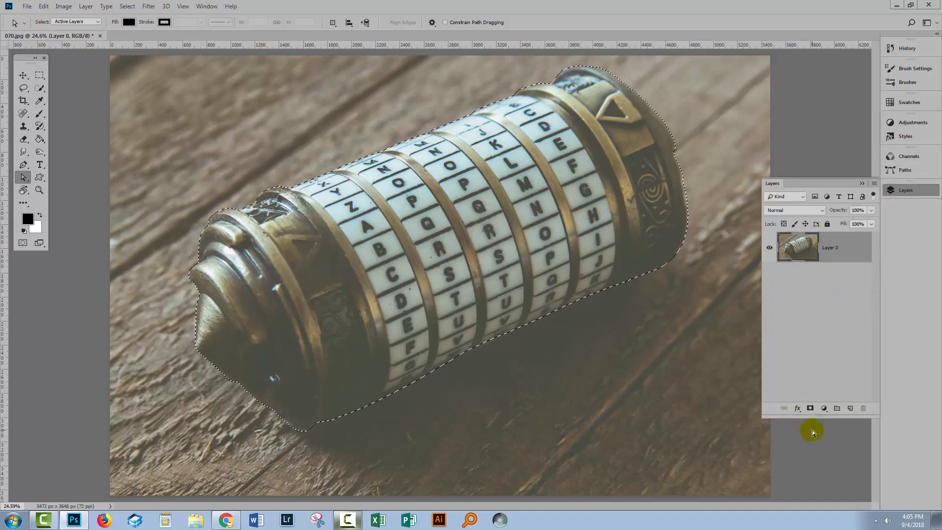
{"action": "left_click", "coordinate": [810, 409]}
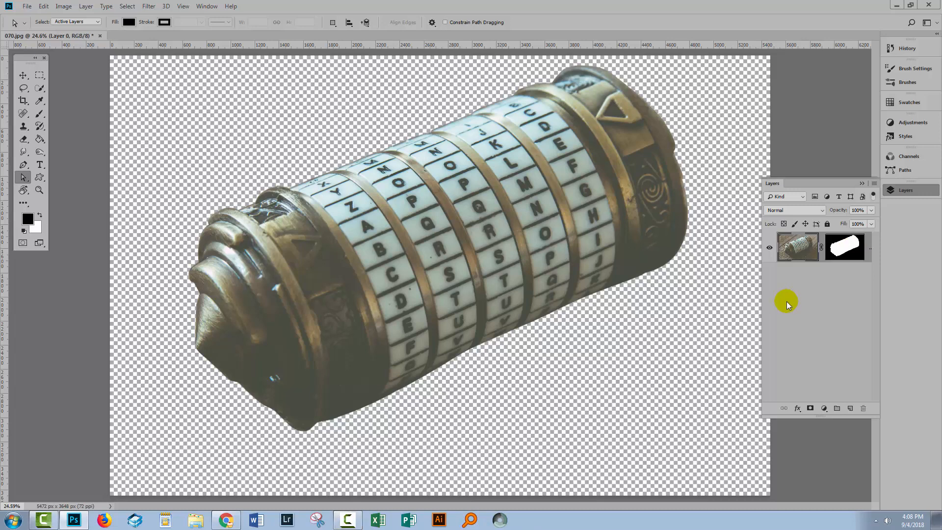
{"action": "left_click", "coordinate": [851, 410], "text": "ctrl"}
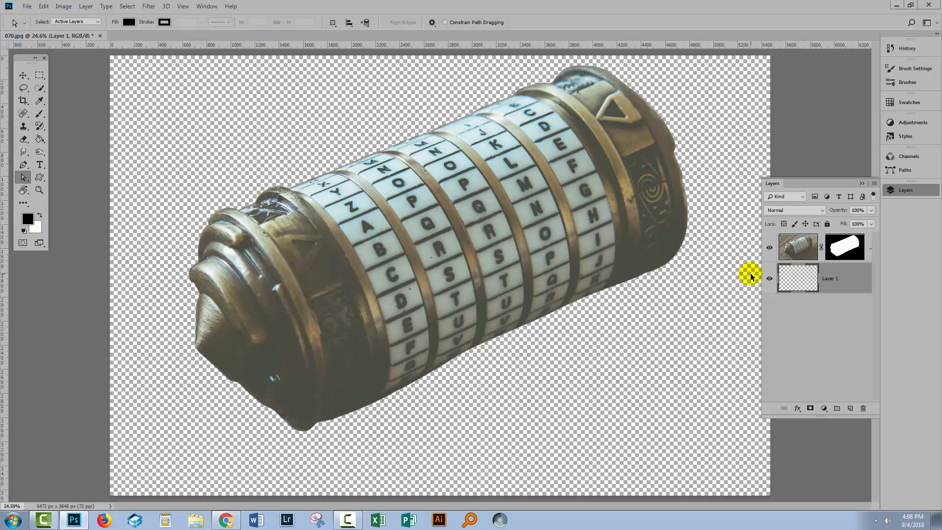
{"action": "key", "text": "ctrl+BackSpace"}
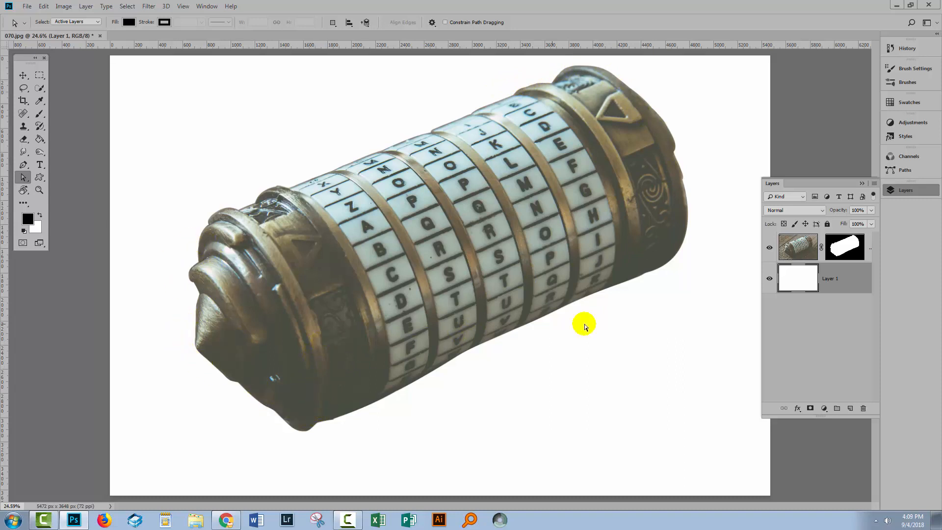
- Delete Layer 0's layer mask without applying it and load Path 1 as a selection again
{"action": "left_click_drag", "start_coordinate": [842, 241], "coordinate": [864, 408]}
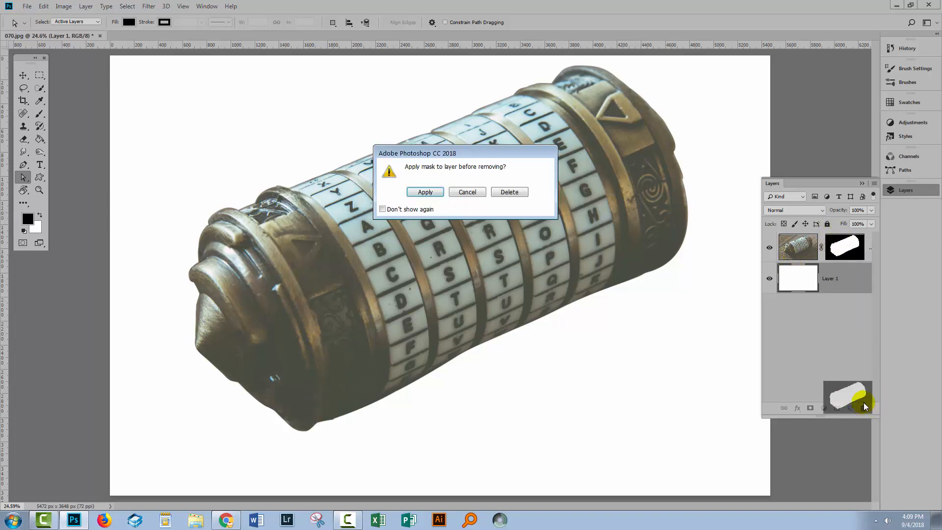
{"action": "left_click", "coordinate": [506, 192]}
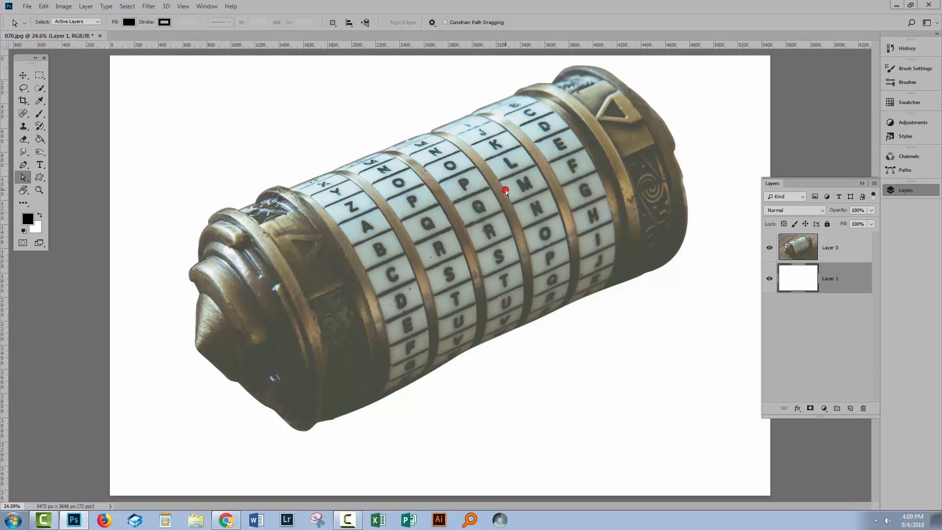
{"action": "left_click", "coordinate": [908, 170]}
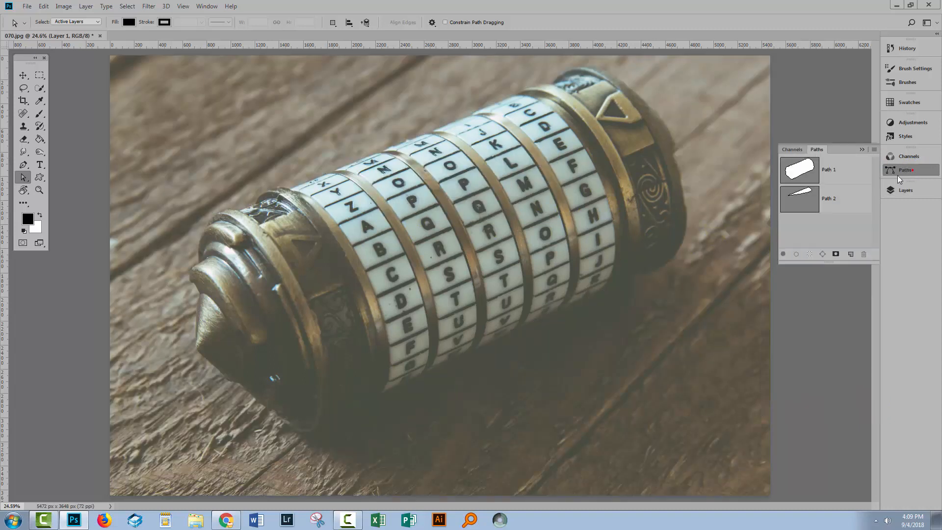
{"action": "left_click", "coordinate": [829, 169]}
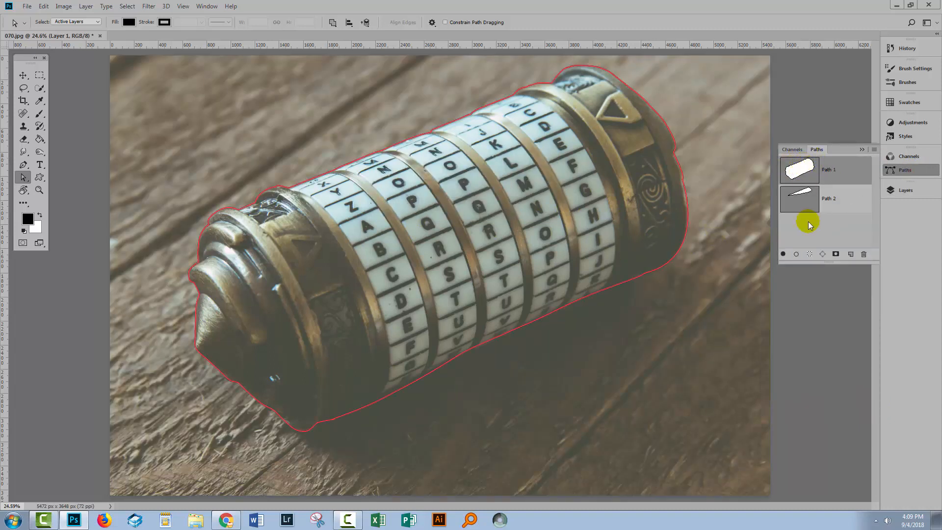
{"action": "left_click", "coordinate": [809, 256]}
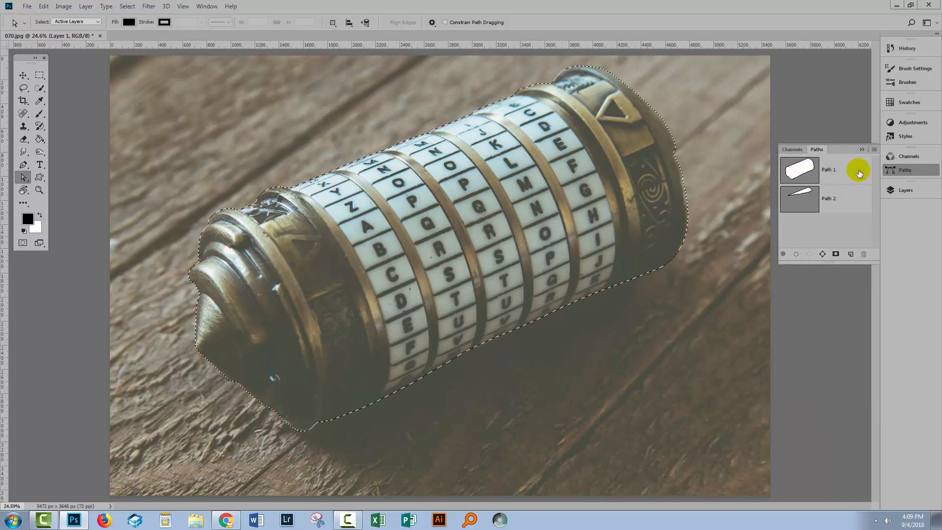
- Feather the cylinder selection and use it to add a soft-edged layer mask to Layer 0
{"action": "left_click", "coordinate": [861, 148]}
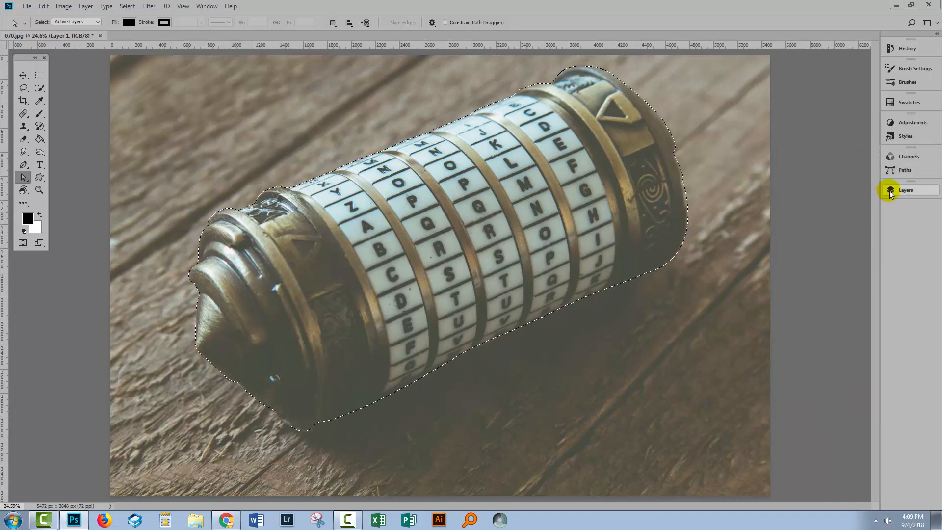
{"action": "left_click", "coordinate": [889, 190]}
{"action": "left_click", "coordinate": [851, 248]}
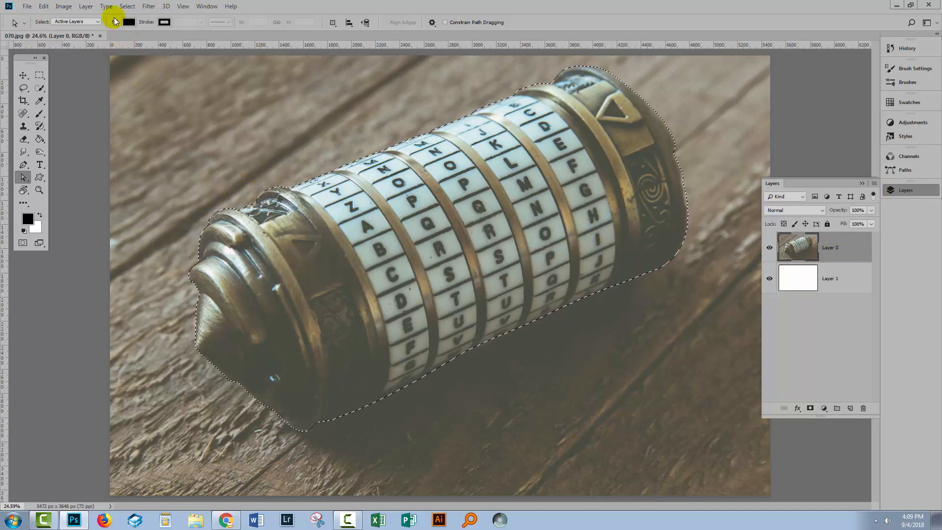
{"action": "left_click", "coordinate": [128, 7]}
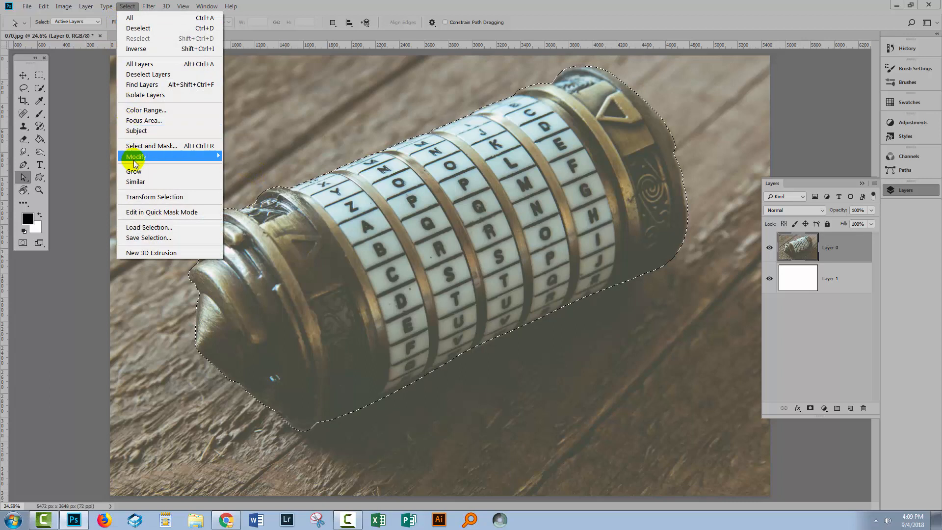
{"action": "mouse_move", "coordinate": [128, 156]}
{"action": "left_click", "coordinate": [65, 197]}
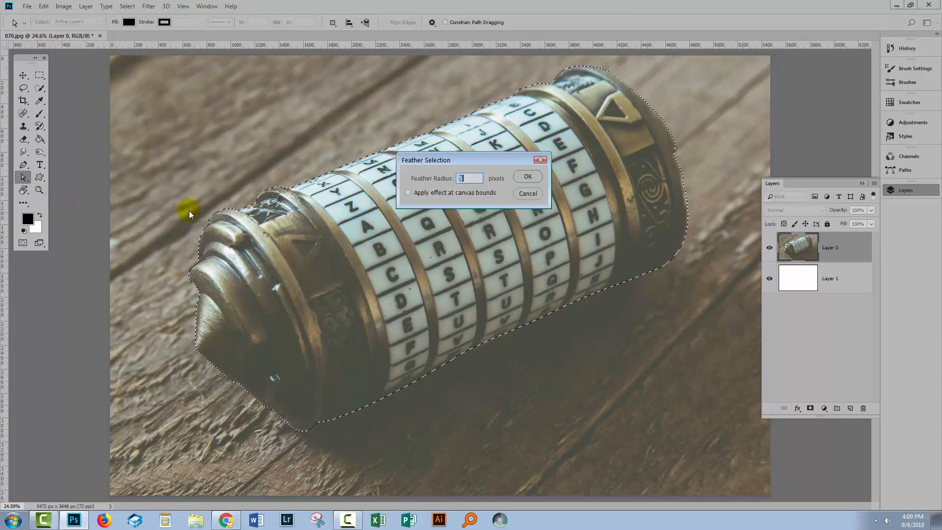
{"action": "left_click_drag", "start_coordinate": [454, 156], "coordinate": [493, 245]}
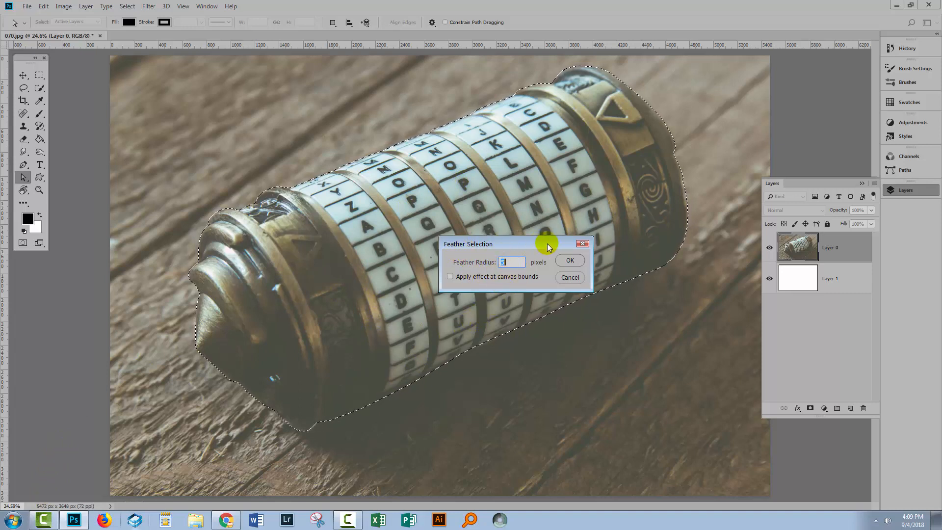
{"action": "left_click", "coordinate": [571, 260]}
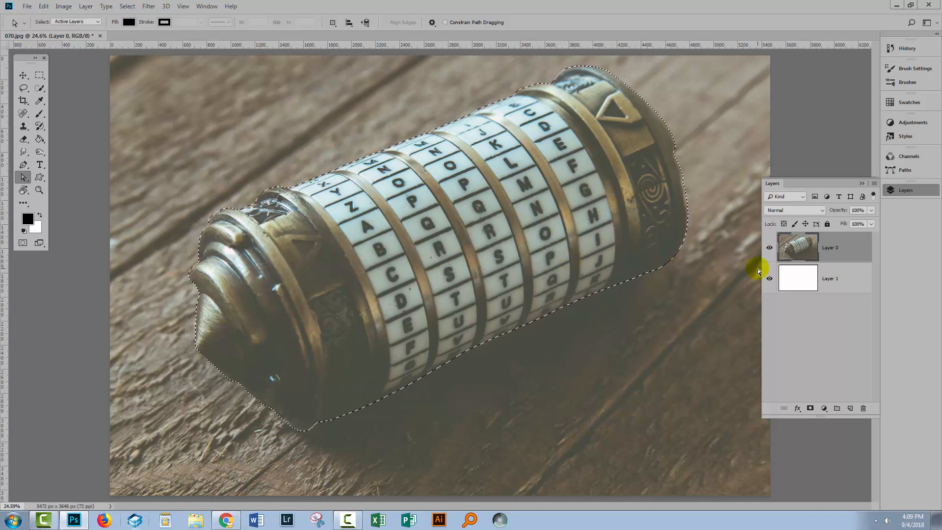
{"action": "left_click", "coordinate": [809, 409]}
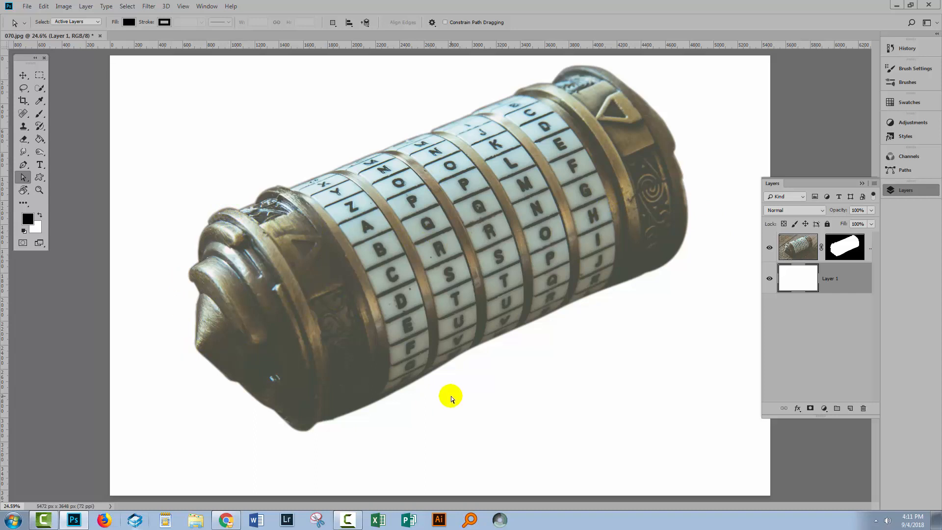
- Add an Inner Glow effect to Layer 0 and set the glow colour to white (ffffff)
{"action": "left_click", "coordinate": [804, 248]}
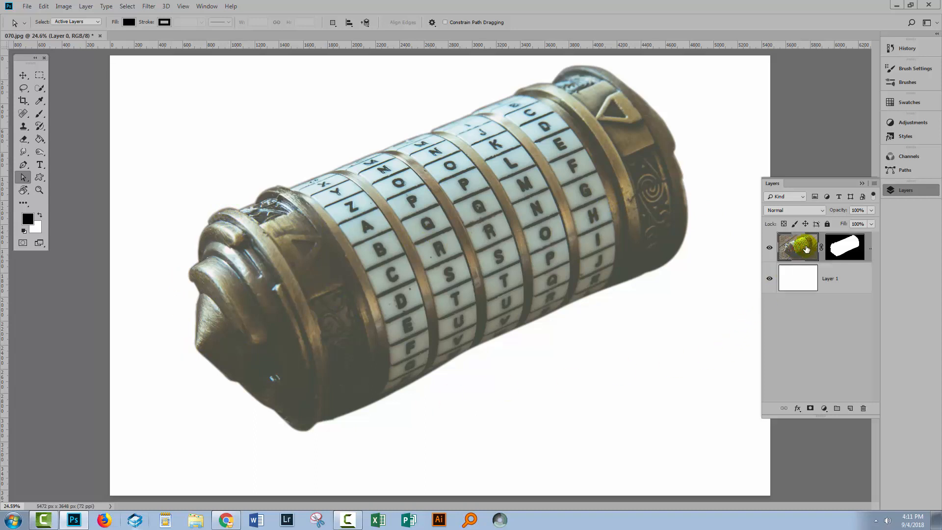
{"action": "left_click", "coordinate": [798, 407]}
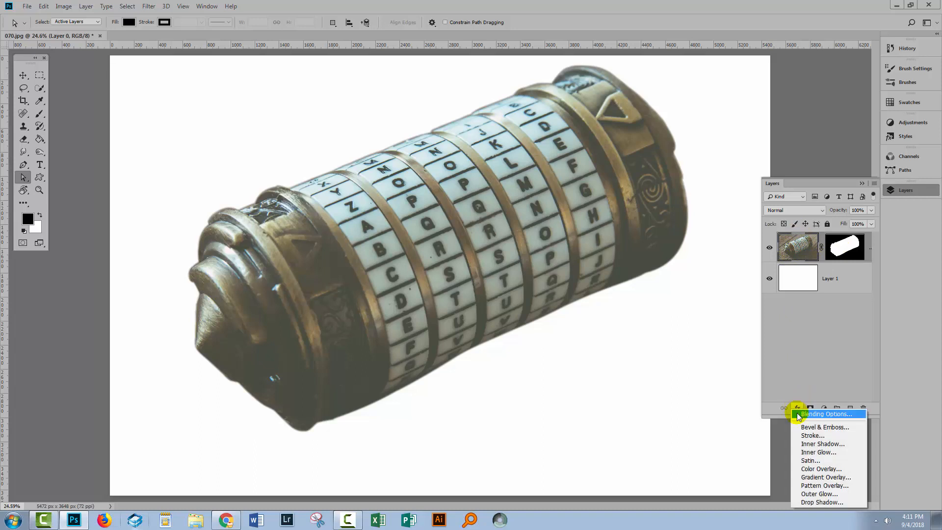
{"action": "left_click", "coordinate": [818, 452]}
{"action": "left_click_drag", "start_coordinate": [380, 107], "coordinate": [613, 228]}
{"action": "left_click", "coordinate": [680, 294]}
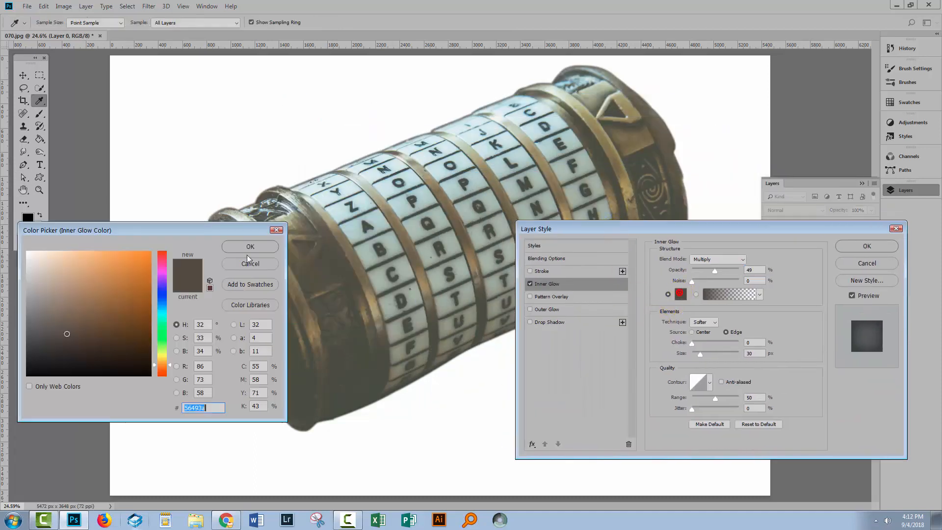
{"action": "left_click", "coordinate": [28, 251]}
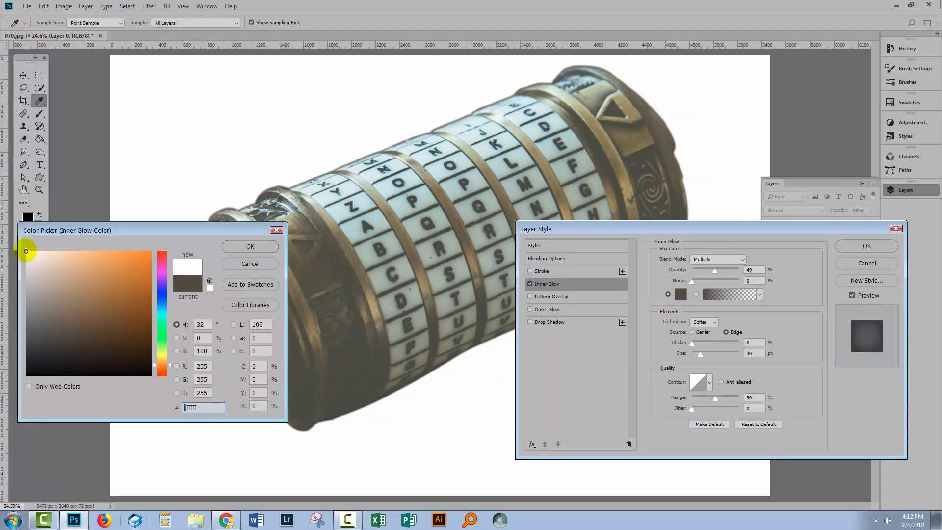
{"action": "left_click", "coordinate": [240, 247]}
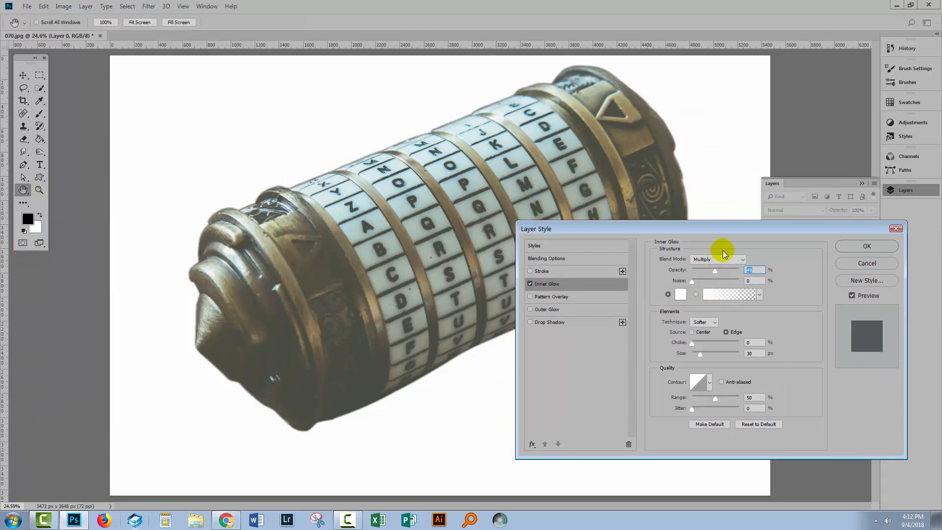
- Set the inner glow's blend mode to Screen, its opacity to 80% and its size to 76 px
{"action": "left_click", "coordinate": [721, 259]}
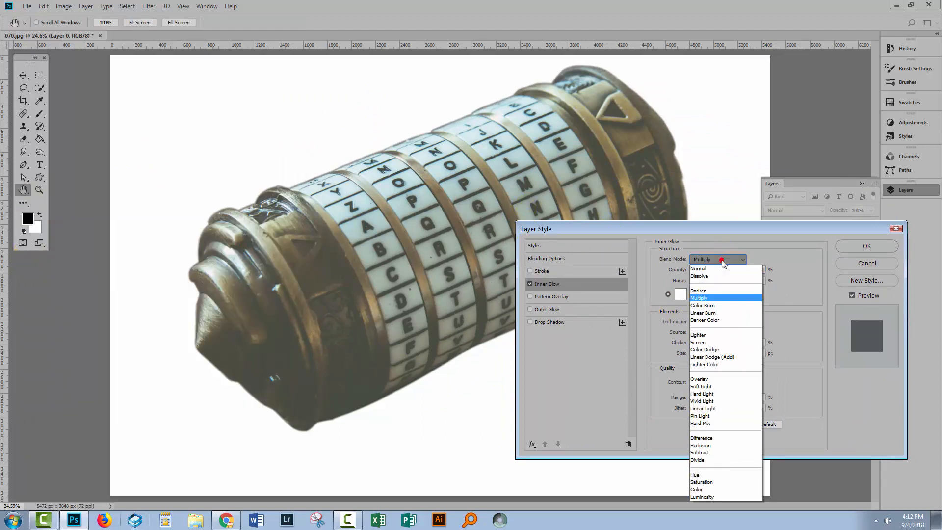
{"action": "left_click", "coordinate": [701, 344]}
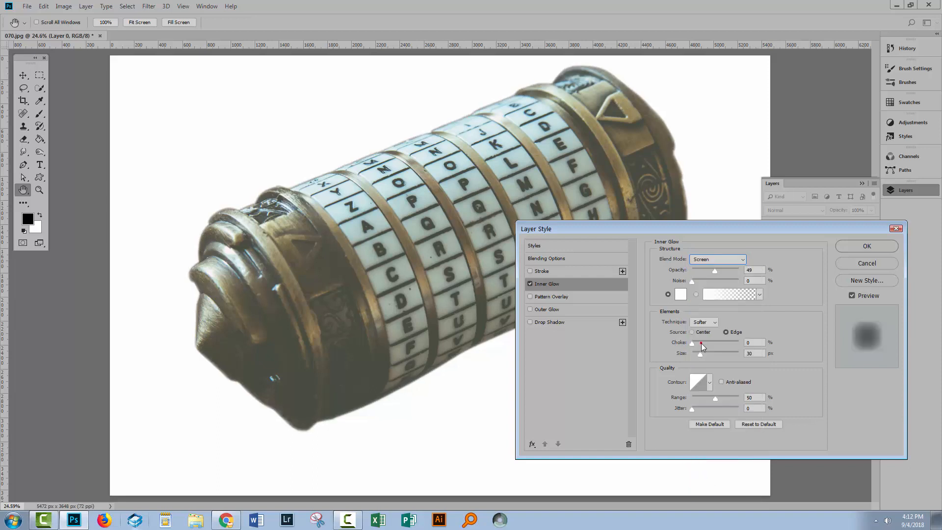
{"action": "left_click_drag", "start_coordinate": [700, 353], "coordinate": [704, 355]}
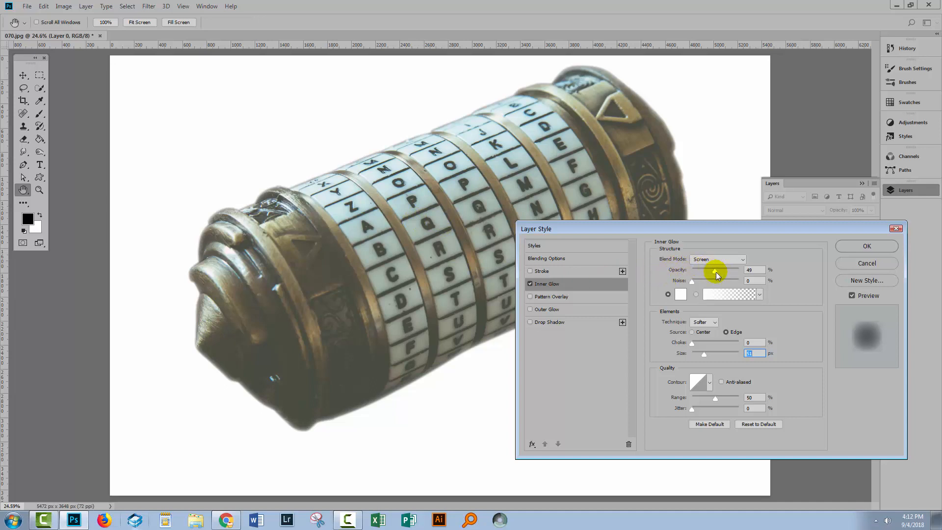
{"action": "left_click_drag", "start_coordinate": [715, 271], "coordinate": [730, 270]}
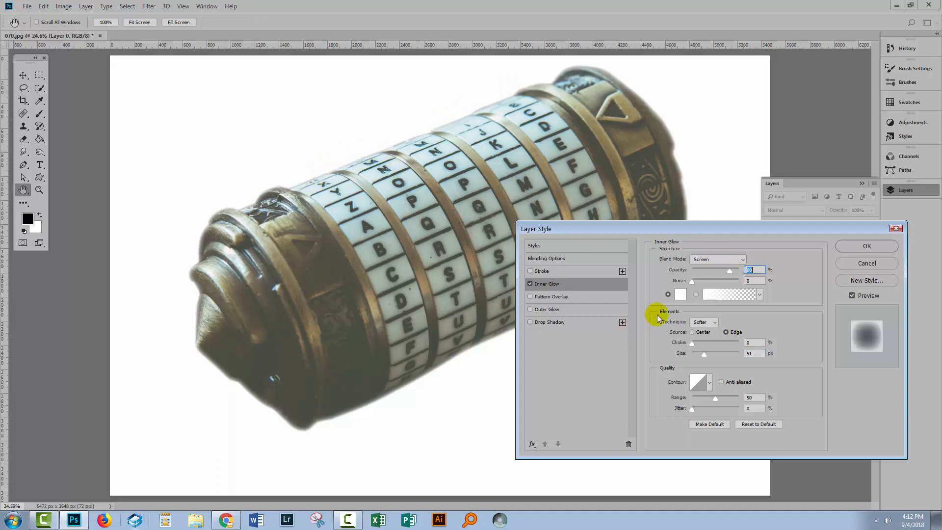
{"action": "left_click_drag", "start_coordinate": [703, 355], "coordinate": [709, 352]}
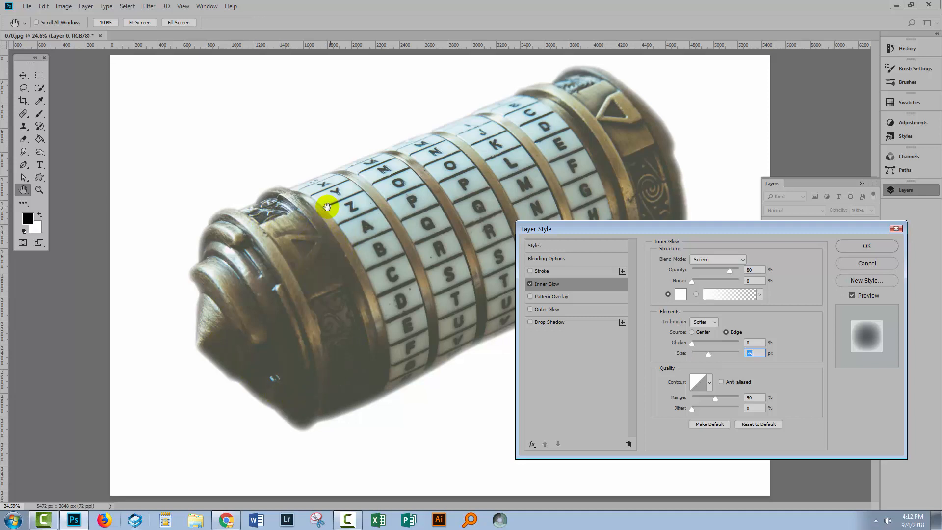
- Compare the cylinder's edge with the inner glow off and on, and reduce the glow's size
{"action": "left_click", "coordinate": [530, 284]}
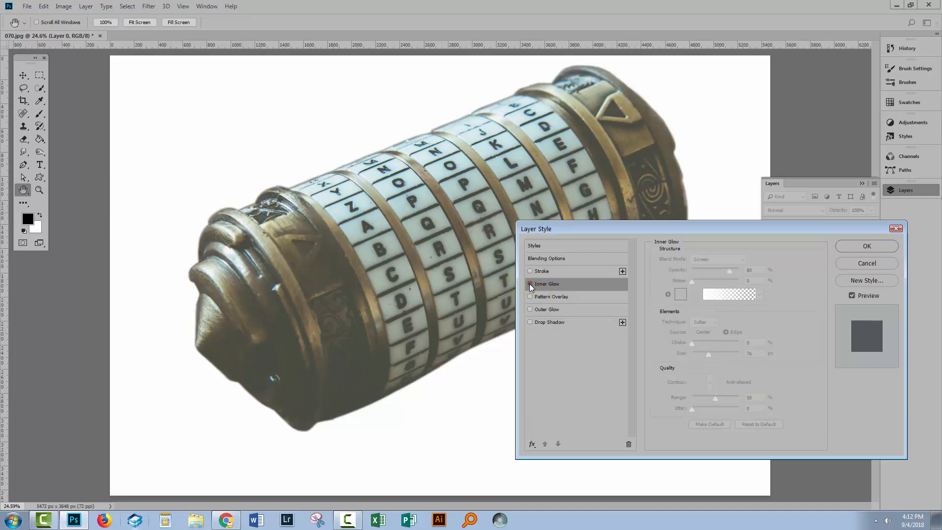
{"action": "left_click", "coordinate": [530, 284]}
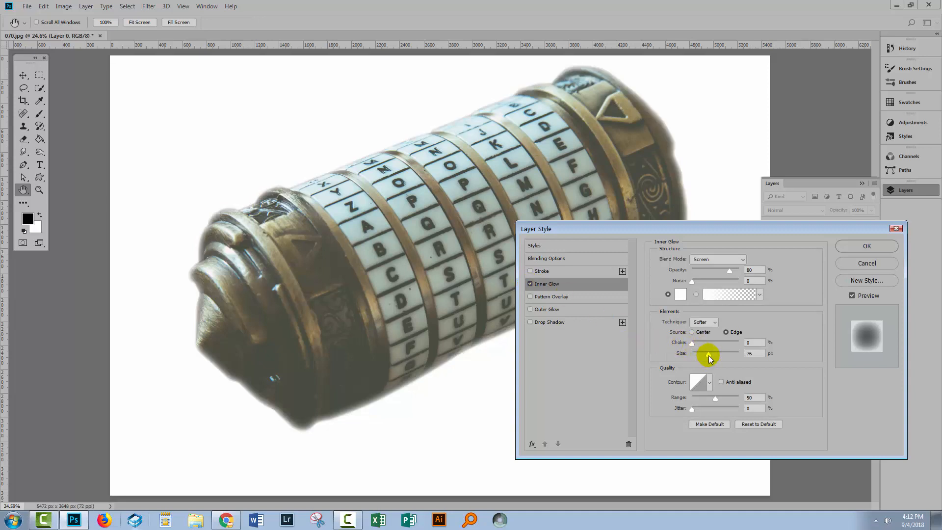
{"action": "left_click_drag", "start_coordinate": [708, 356], "coordinate": [699, 355]}
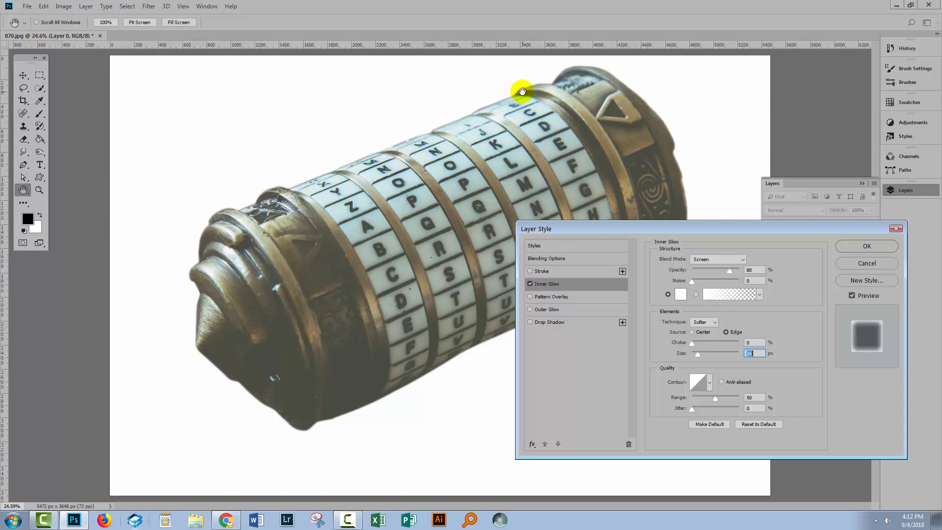
- Compare the cylinder's edge with the white inner glow off and on, and apply the effect to Layer 0
{"action": "left_click", "coordinate": [530, 284]}
{"action": "left_click", "coordinate": [530, 284]}
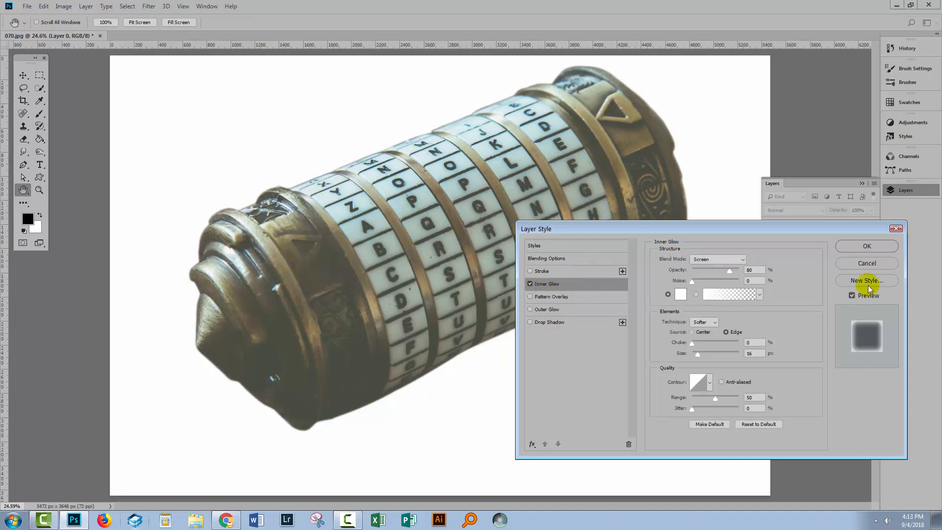
{"action": "left_click", "coordinate": [867, 246]}
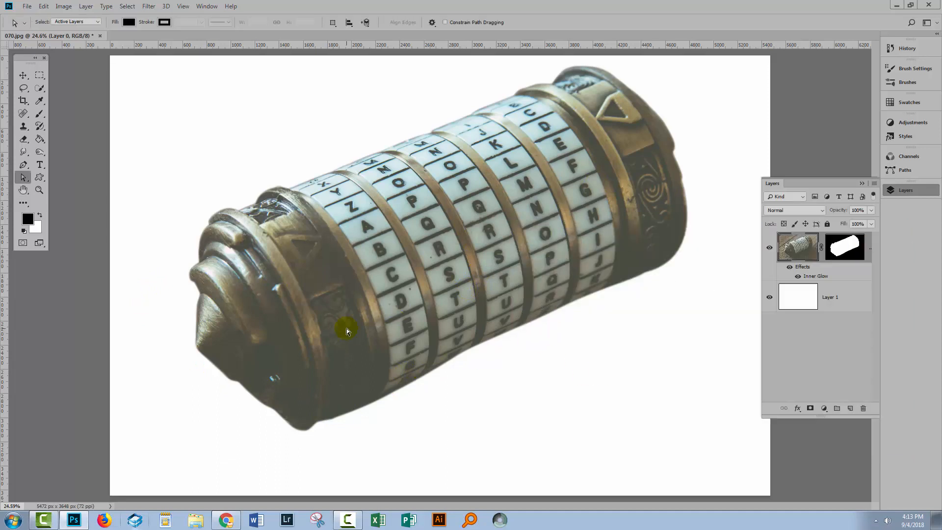
- Fill Layer 1 with black and delete the Inner Glow effect from Layer 0
{"action": "left_click", "coordinate": [799, 298]}
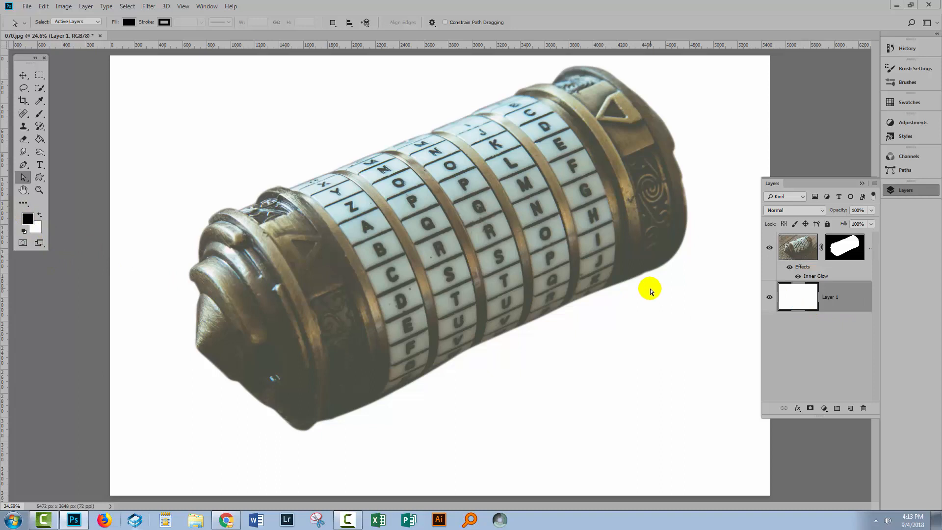
{"action": "key", "text": "alt+BackSpace"}
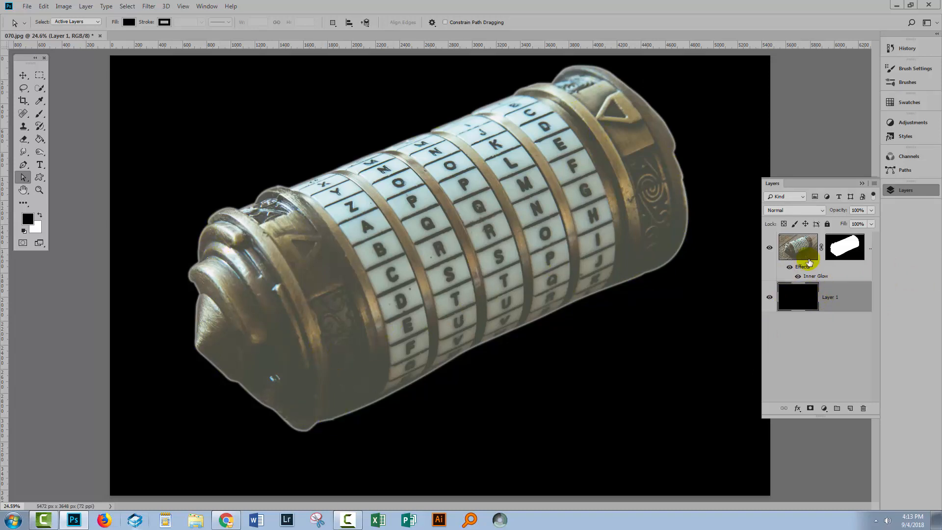
{"action": "left_click_drag", "start_coordinate": [811, 277], "coordinate": [864, 409]}
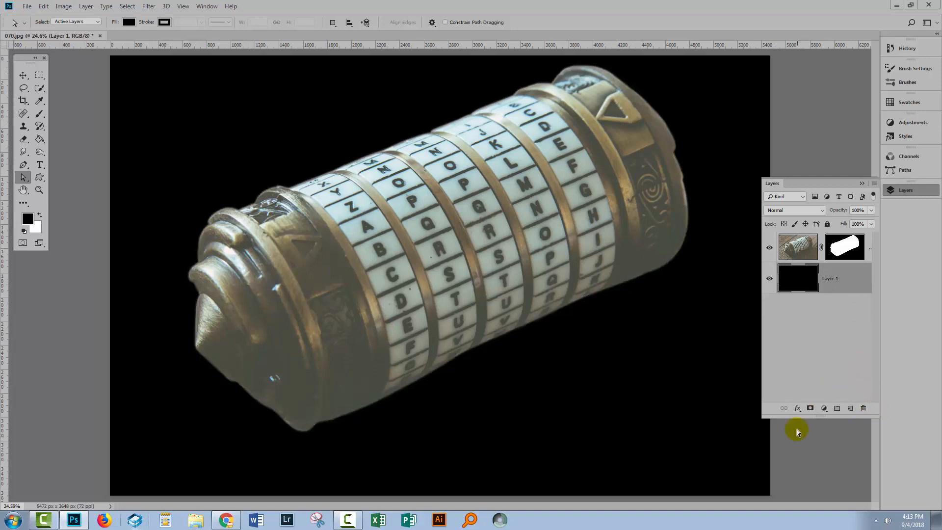
- Add an Inner Glow effect to Layer 0 with a near-black colour (010101) and the Multiply blend mode
{"action": "left_click", "coordinate": [801, 240]}
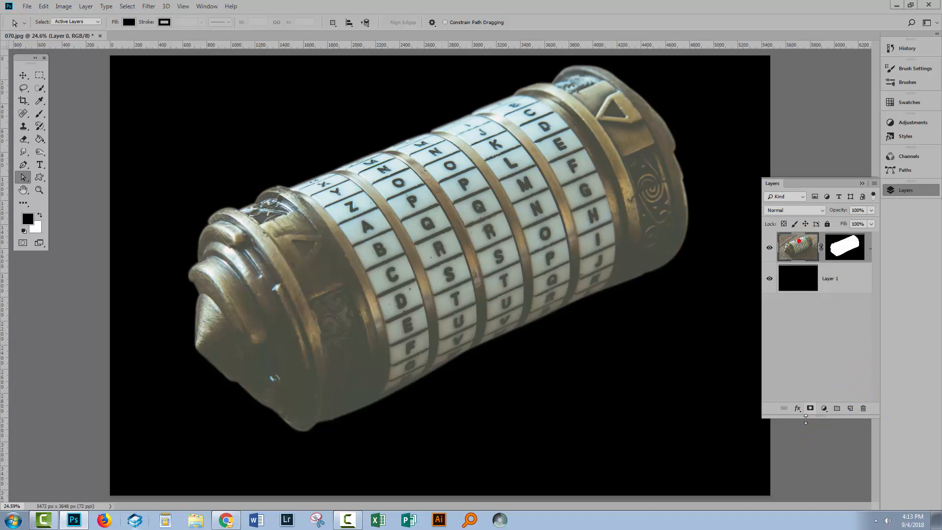
{"action": "left_click", "coordinate": [798, 407]}
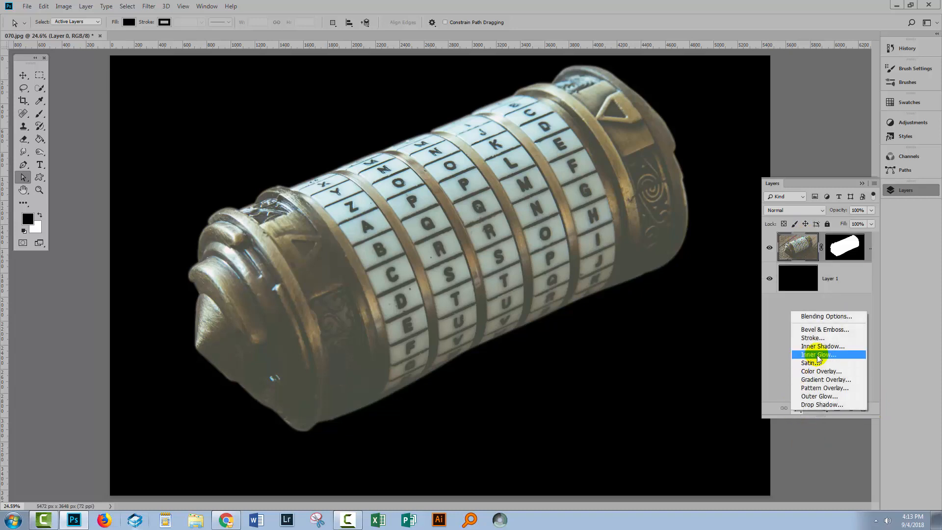
{"action": "left_click", "coordinate": [817, 354]}
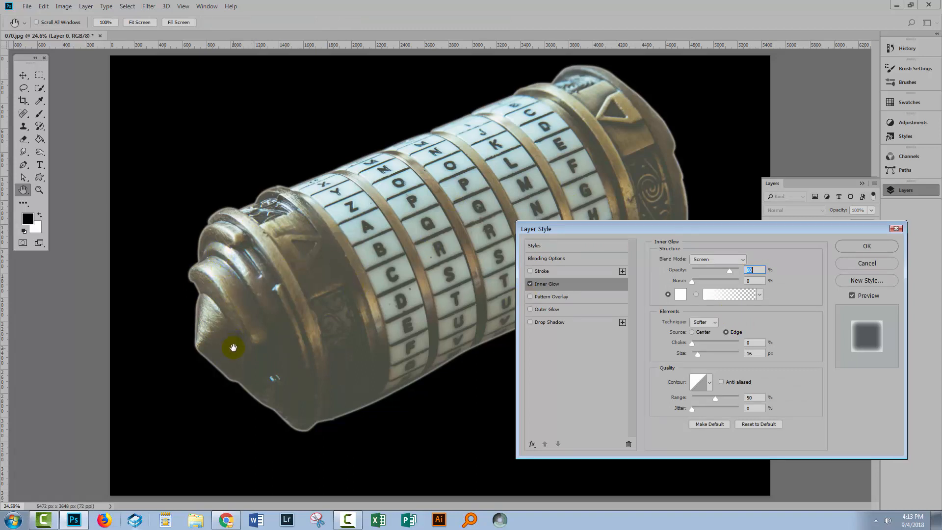
{"action": "left_click_drag", "start_coordinate": [564, 230], "coordinate": [552, 267]}
{"action": "left_click", "coordinate": [669, 333]}
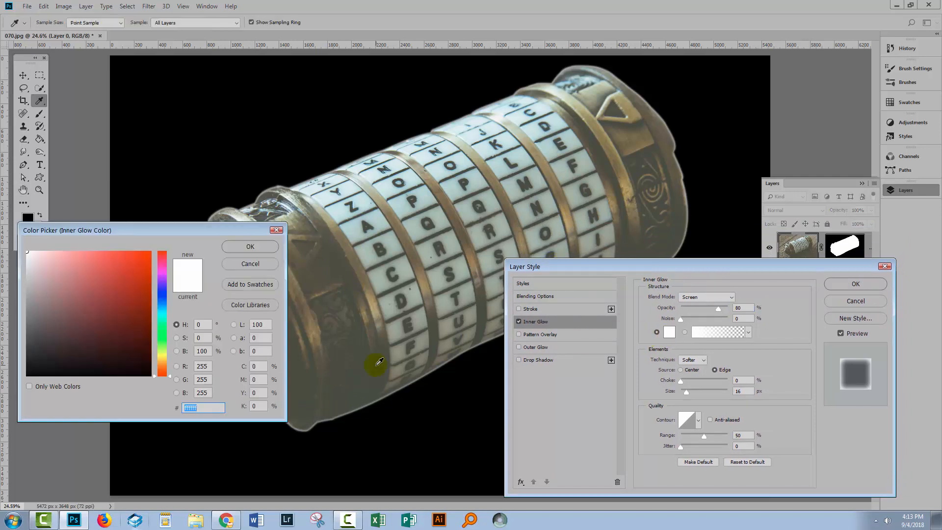
{"action": "left_click", "coordinate": [27, 375]}
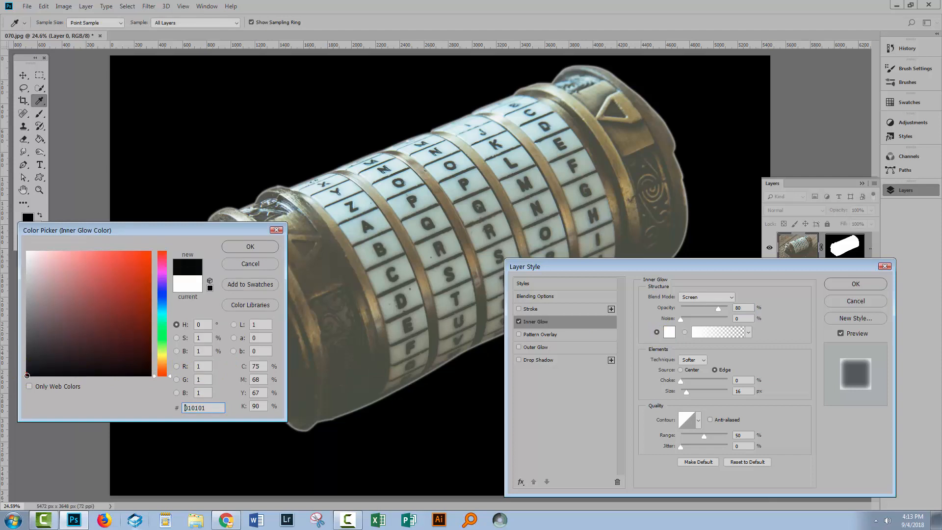
{"action": "left_click", "coordinate": [250, 247]}
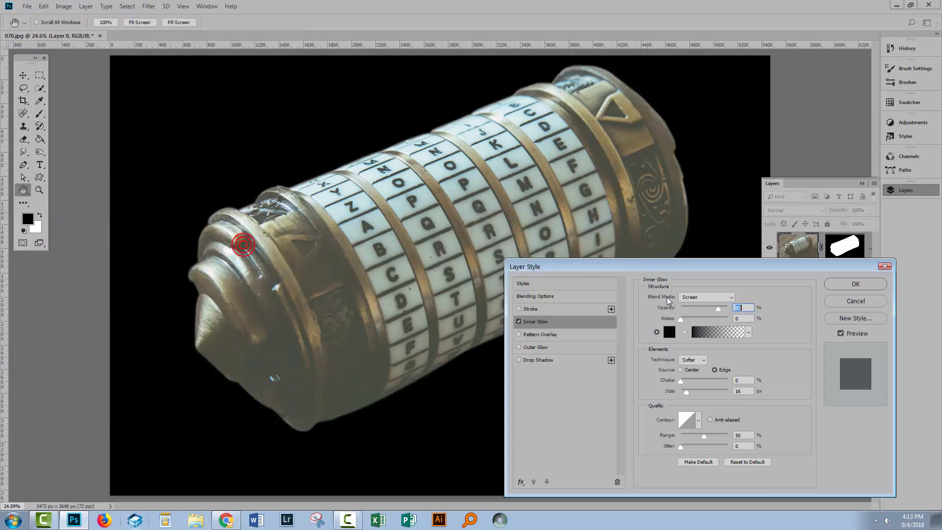
{"action": "left_click", "coordinate": [704, 296]}
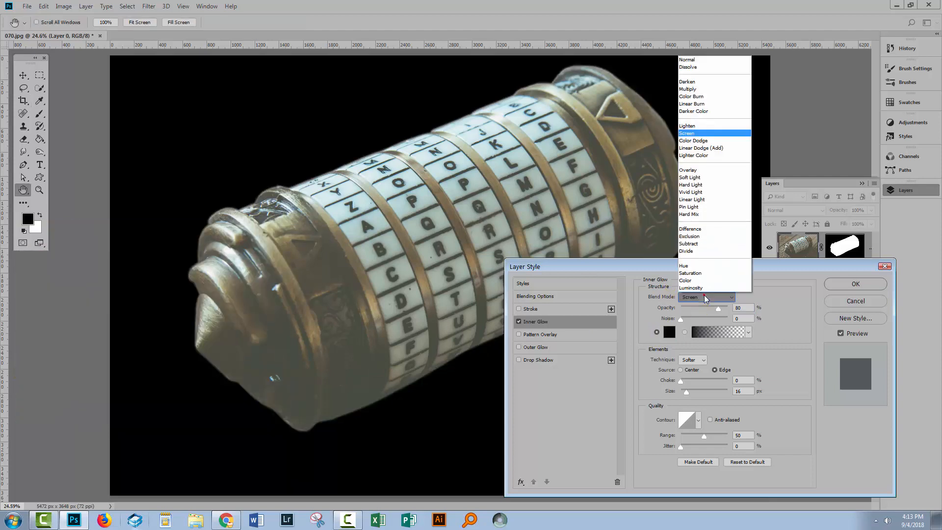
{"action": "left_click", "coordinate": [699, 90]}
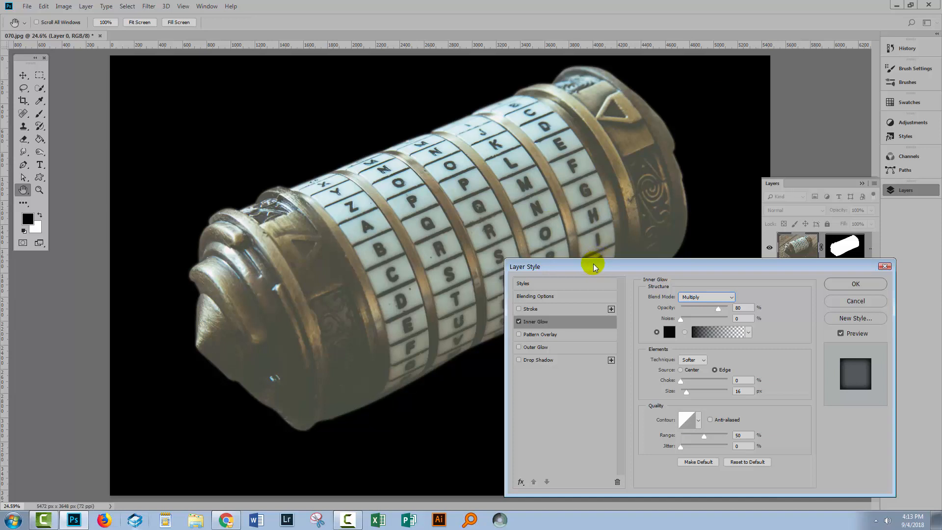
- Compare the cylinder's edge with the dark inner glow off and on, and apply the effect to Layer 0
{"action": "left_click_drag", "start_coordinate": [594, 263], "coordinate": [714, 204]}
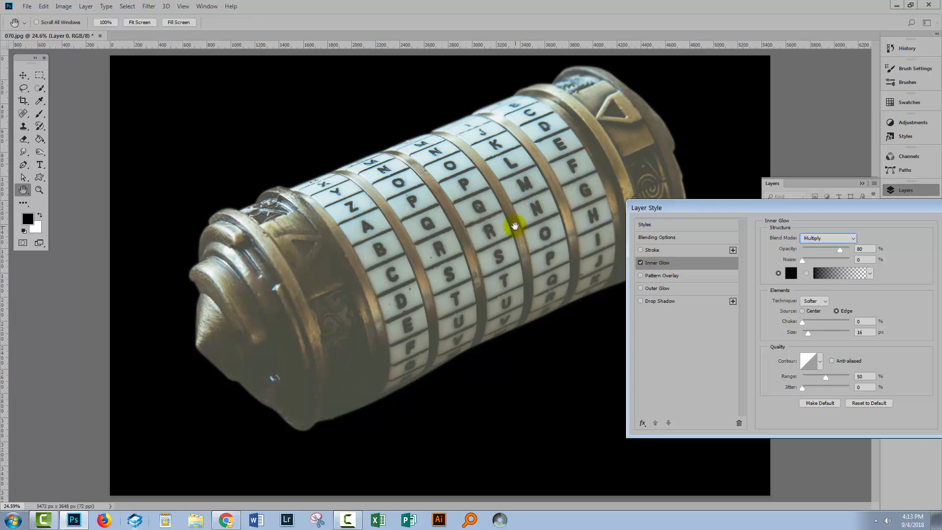
{"action": "left_click", "coordinate": [640, 263]}
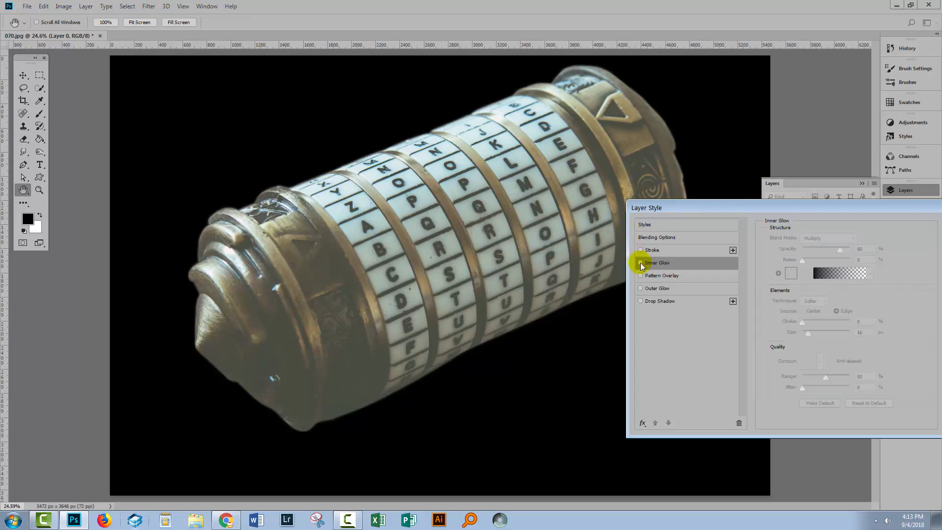
{"action": "left_click", "coordinate": [640, 264]}
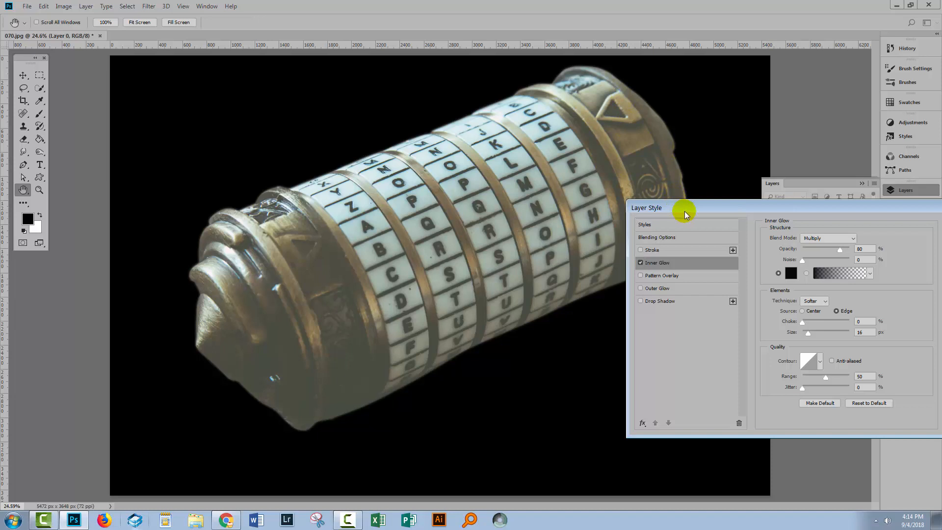
{"action": "left_click_drag", "start_coordinate": [684, 208], "coordinate": [625, 248]}
{"action": "left_click", "coordinate": [552, 340]}
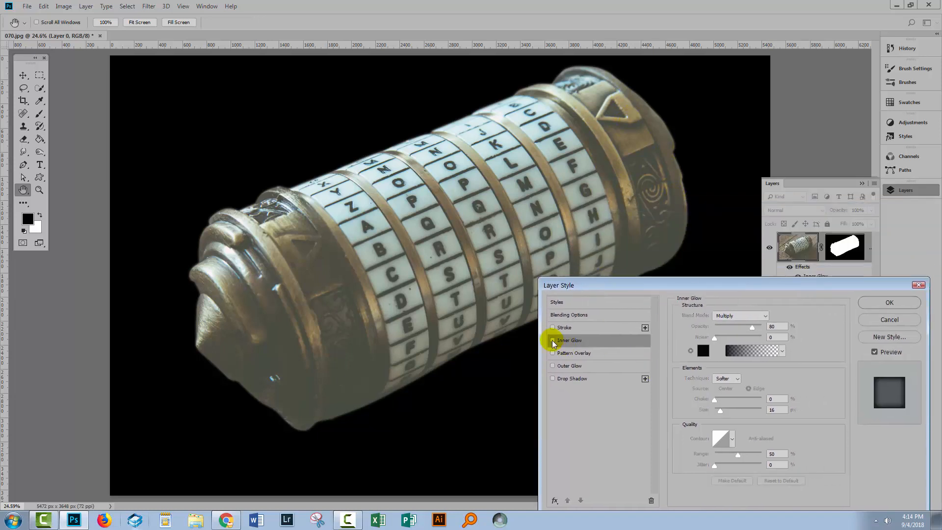
{"action": "left_click", "coordinate": [553, 340]}
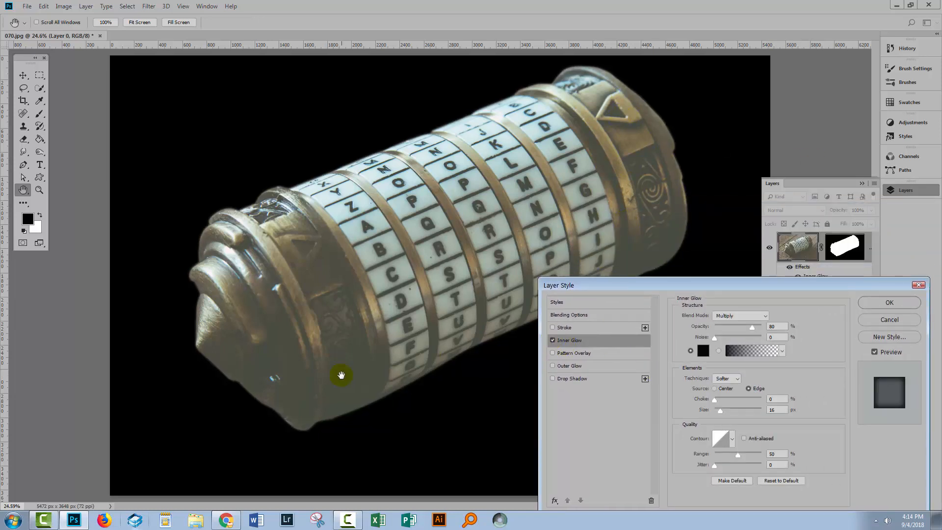
{"action": "left_click", "coordinate": [881, 301]}
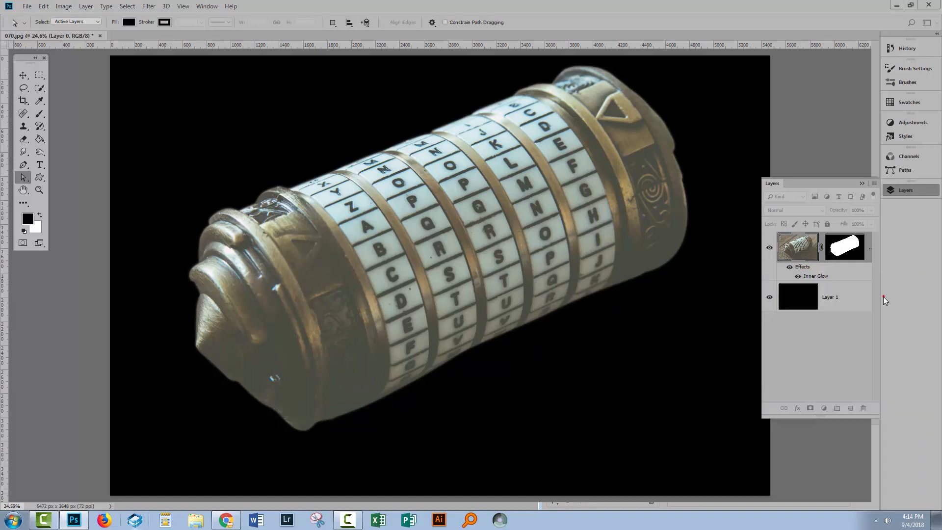
- Set the foreground colour to red (d11e1e) and fill Layer 1 with it
{"action": "left_click", "coordinate": [809, 379]}
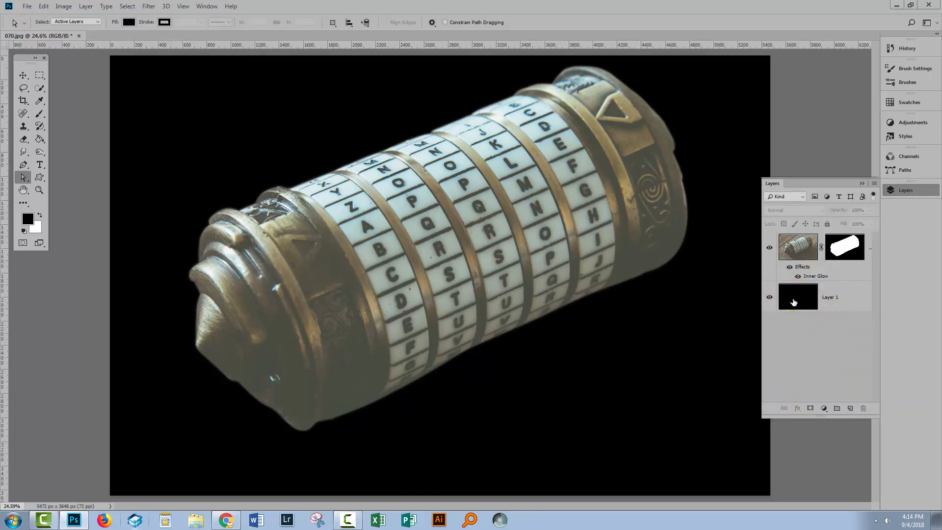
{"action": "left_click", "coordinate": [28, 218]}
{"action": "left_click", "coordinate": [131, 278]}
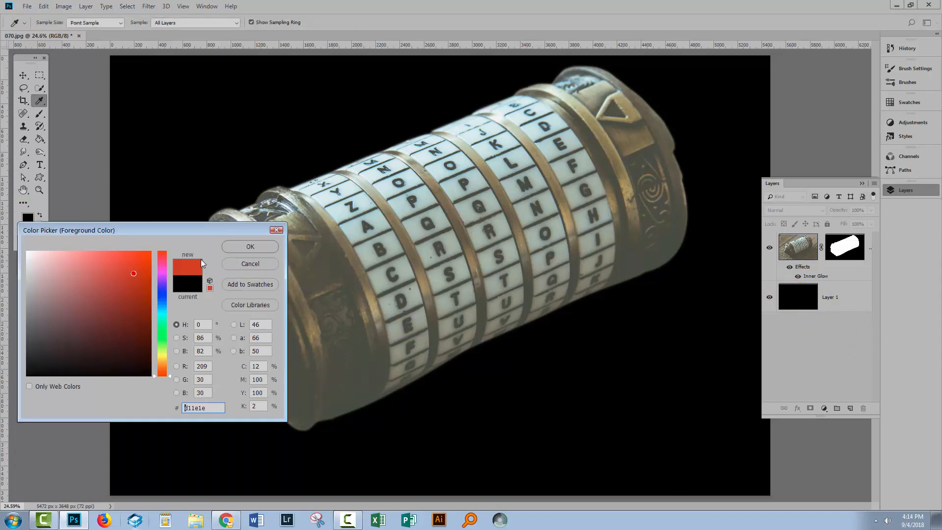
{"action": "left_click", "coordinate": [242, 246]}
{"action": "left_click", "coordinate": [804, 296]}
{"action": "key", "text": "alt+BackSpace"}
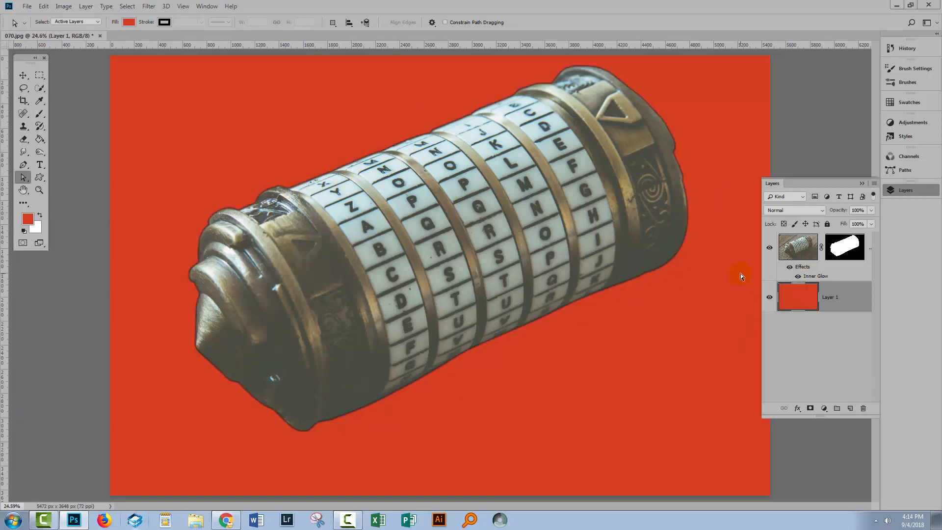
- Reopen Layer 0's Inner Glow settings and change the glow colour to a red similar to the background
{"action": "left_click", "coordinate": [808, 276]}
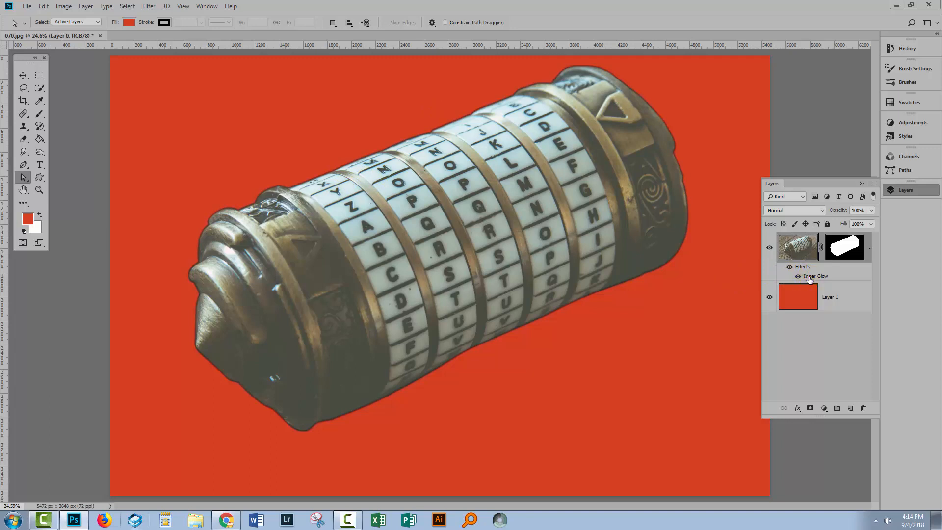
{"action": "double_click", "coordinate": [809, 278]}
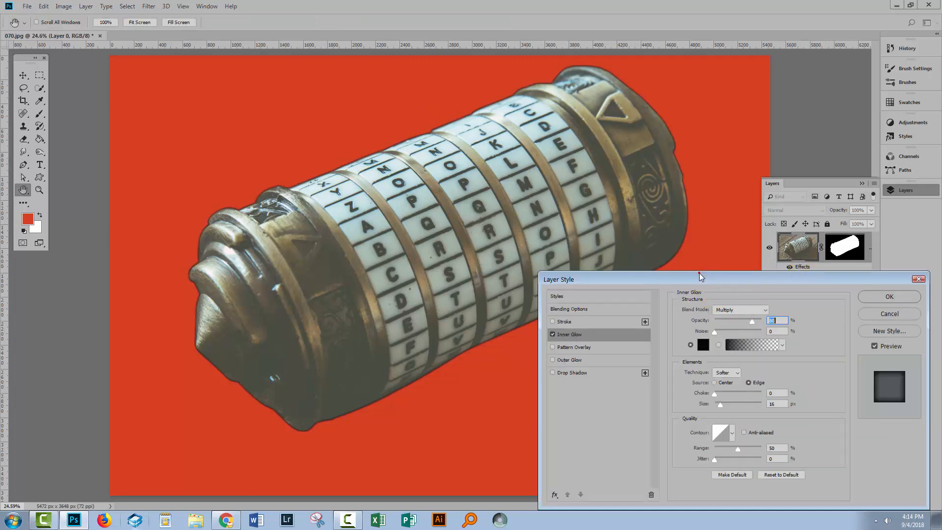
{"action": "left_click_drag", "start_coordinate": [699, 273], "coordinate": [686, 215]}
{"action": "left_click", "coordinate": [690, 287]}
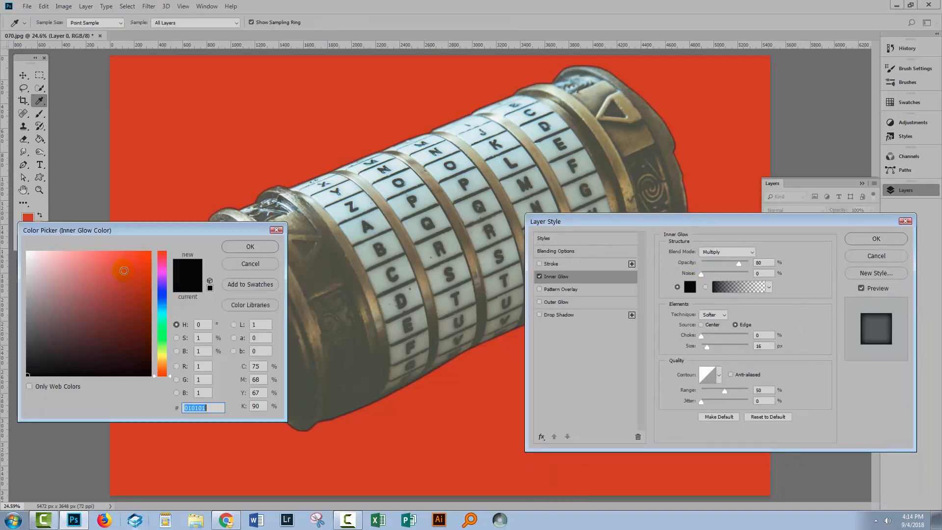
{"action": "left_click", "coordinate": [124, 270]}
{"action": "left_click", "coordinate": [251, 246]}
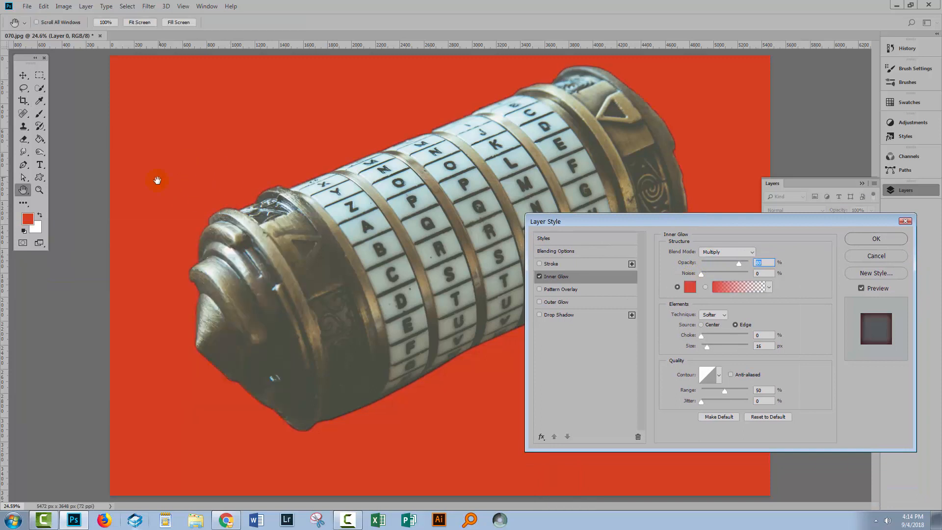
- Set the inner glow's size to 35 px and its opacity to 35%
{"action": "left_click_drag", "start_coordinate": [635, 220], "coordinate": [628, 242]}
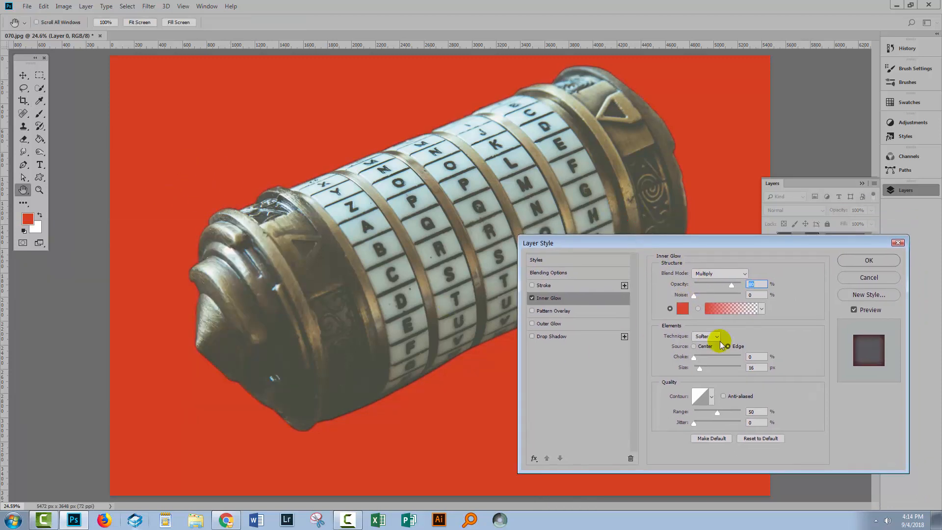
{"action": "left_click_drag", "start_coordinate": [694, 368], "coordinate": [703, 369]}
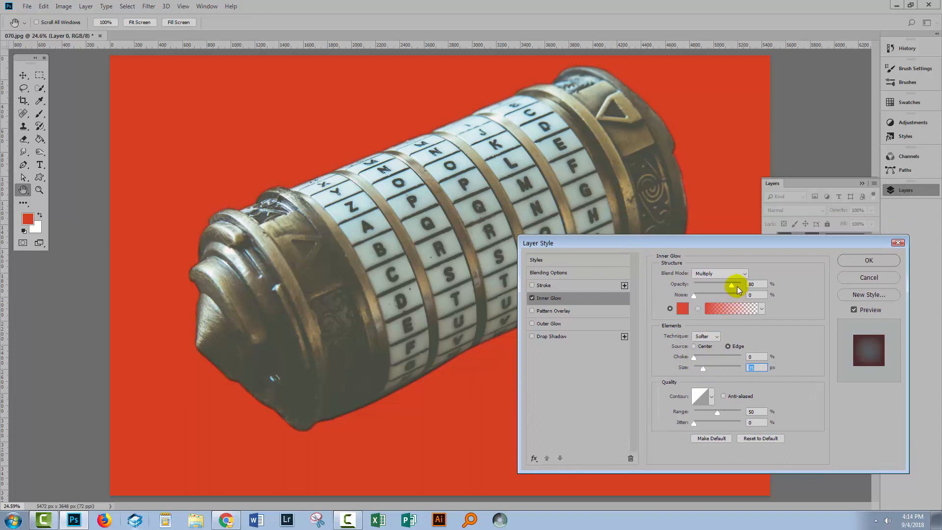
{"action": "left_click_drag", "start_coordinate": [738, 289], "coordinate": [710, 290]}
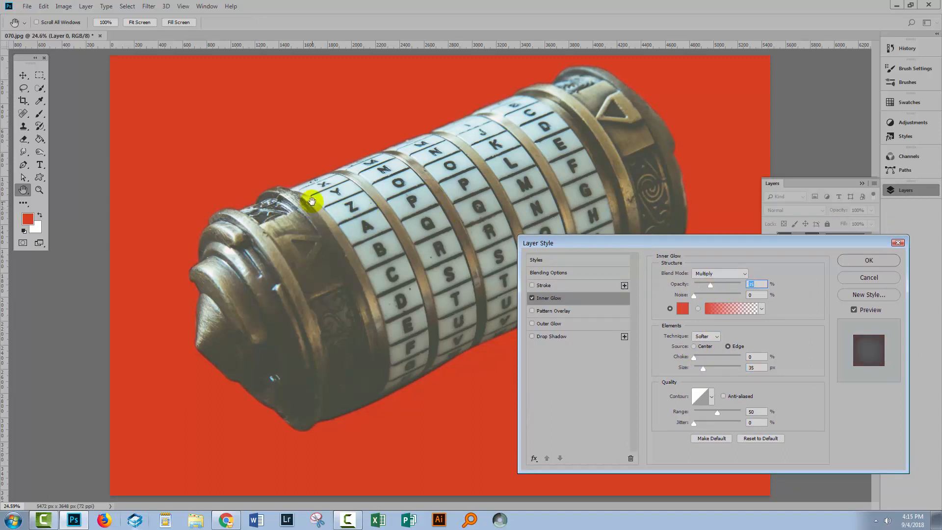
- Compare the cylinder's edge with the red inner glow off and on, apply the effect, and deselect the layers
{"action": "left_click", "coordinate": [532, 299]}
{"action": "left_click", "coordinate": [533, 299]}
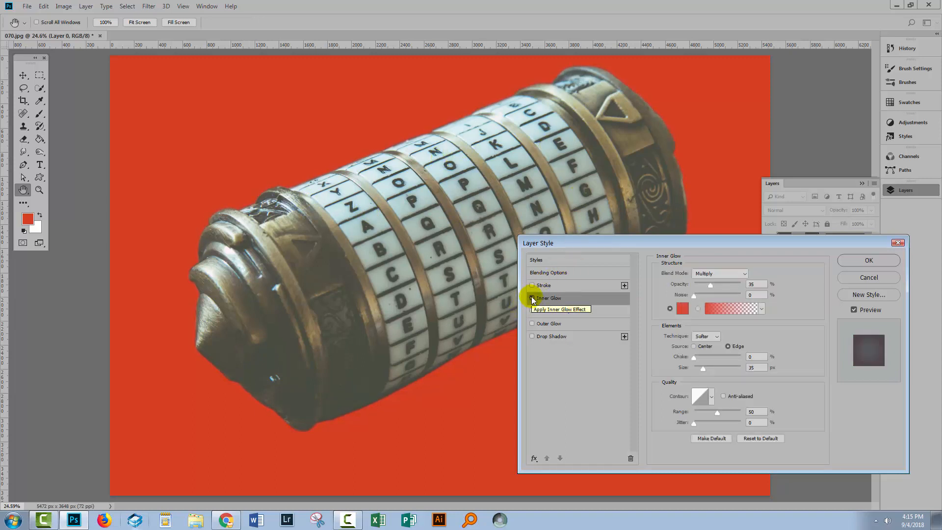
{"action": "left_click", "coordinate": [533, 298]}
{"action": "left_click", "coordinate": [532, 297]}
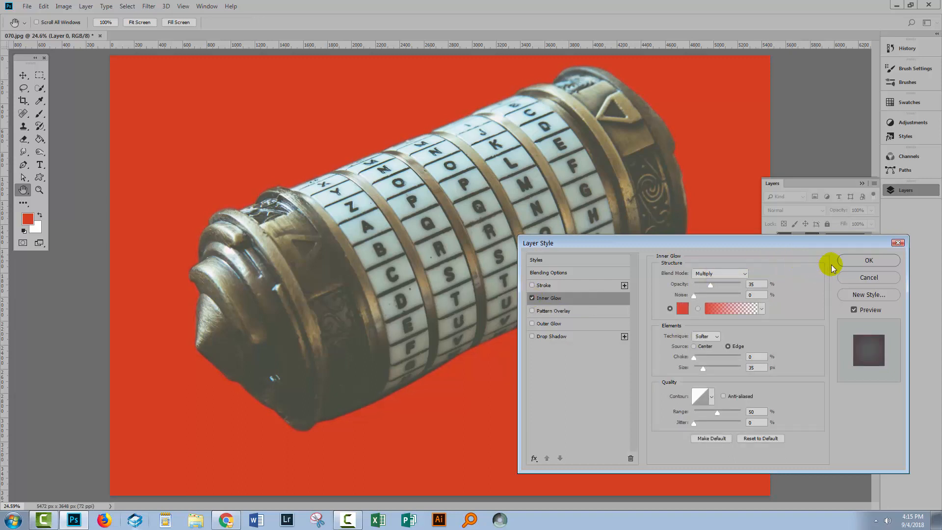
{"action": "left_click", "coordinate": [868, 260]}
{"action": "key", "text": "a"}
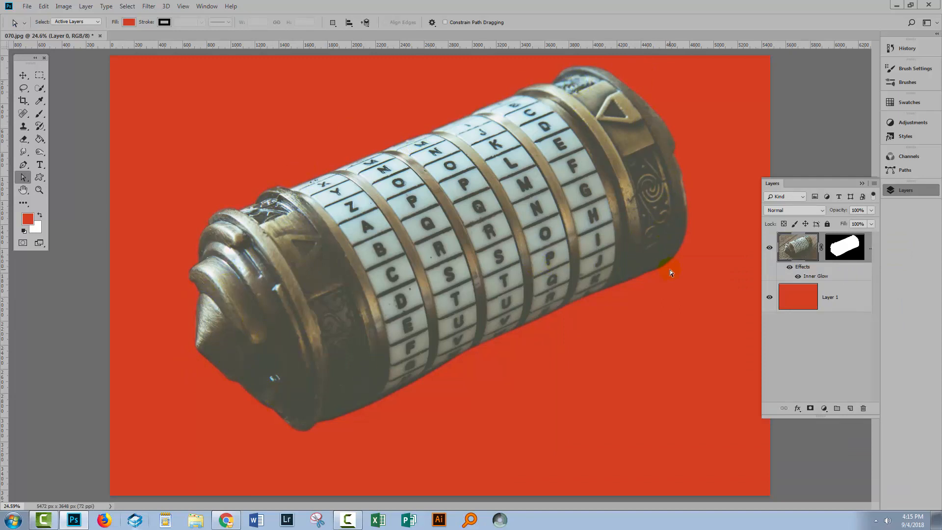
{"action": "left_click", "coordinate": [796, 357]}
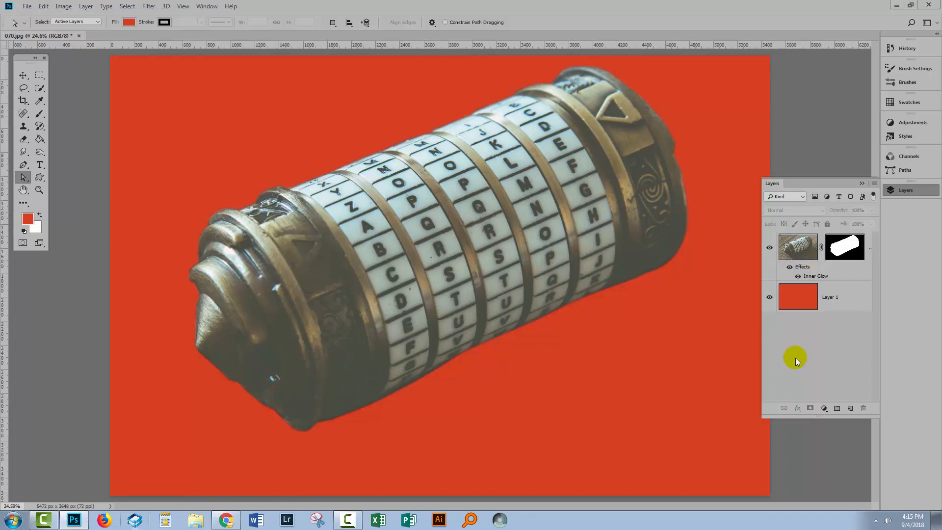